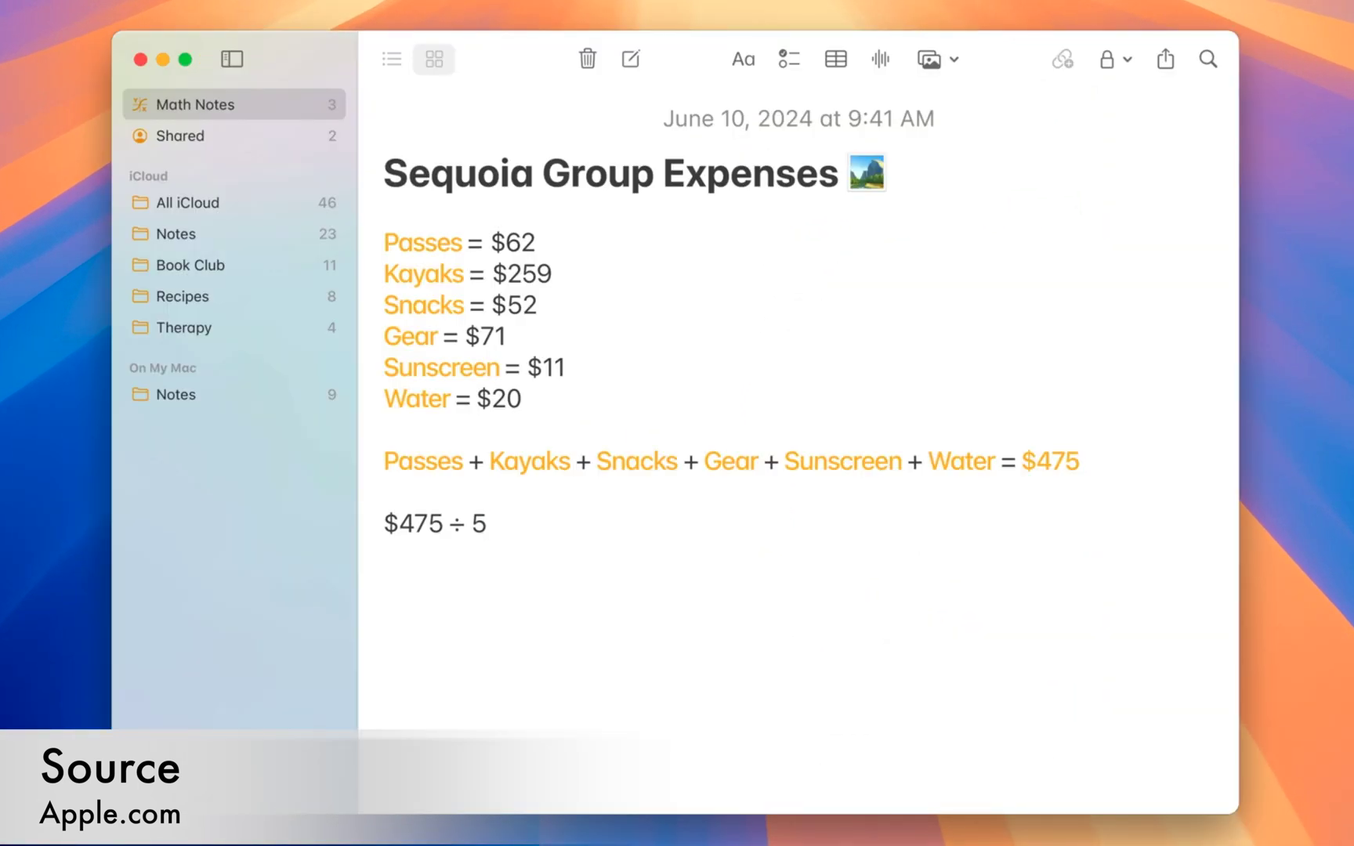
- Turn off Find My Mac, confirming with the Apple Account password
type("=")
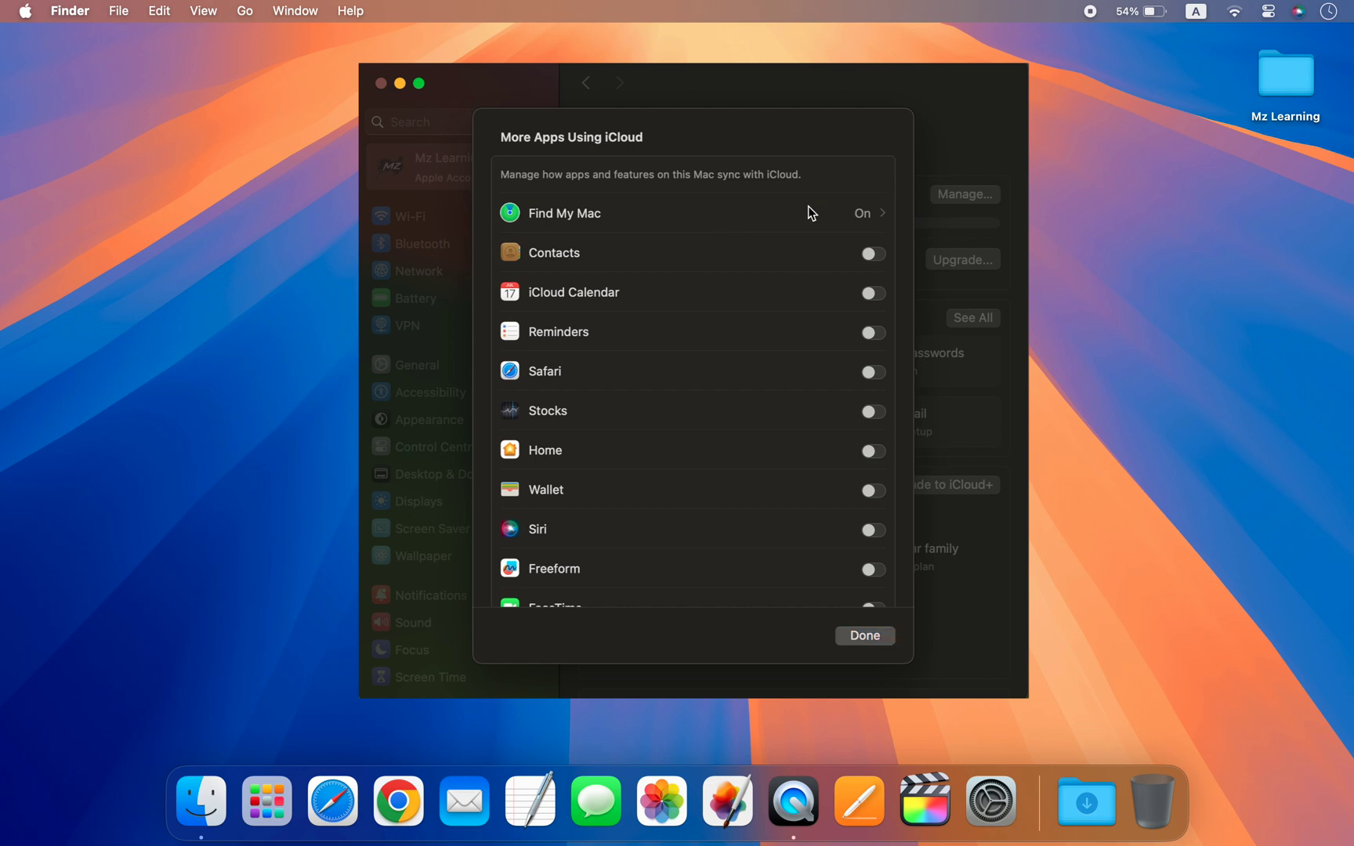
left_click(807, 210)
left_click(833, 295)
type("•••••••••")
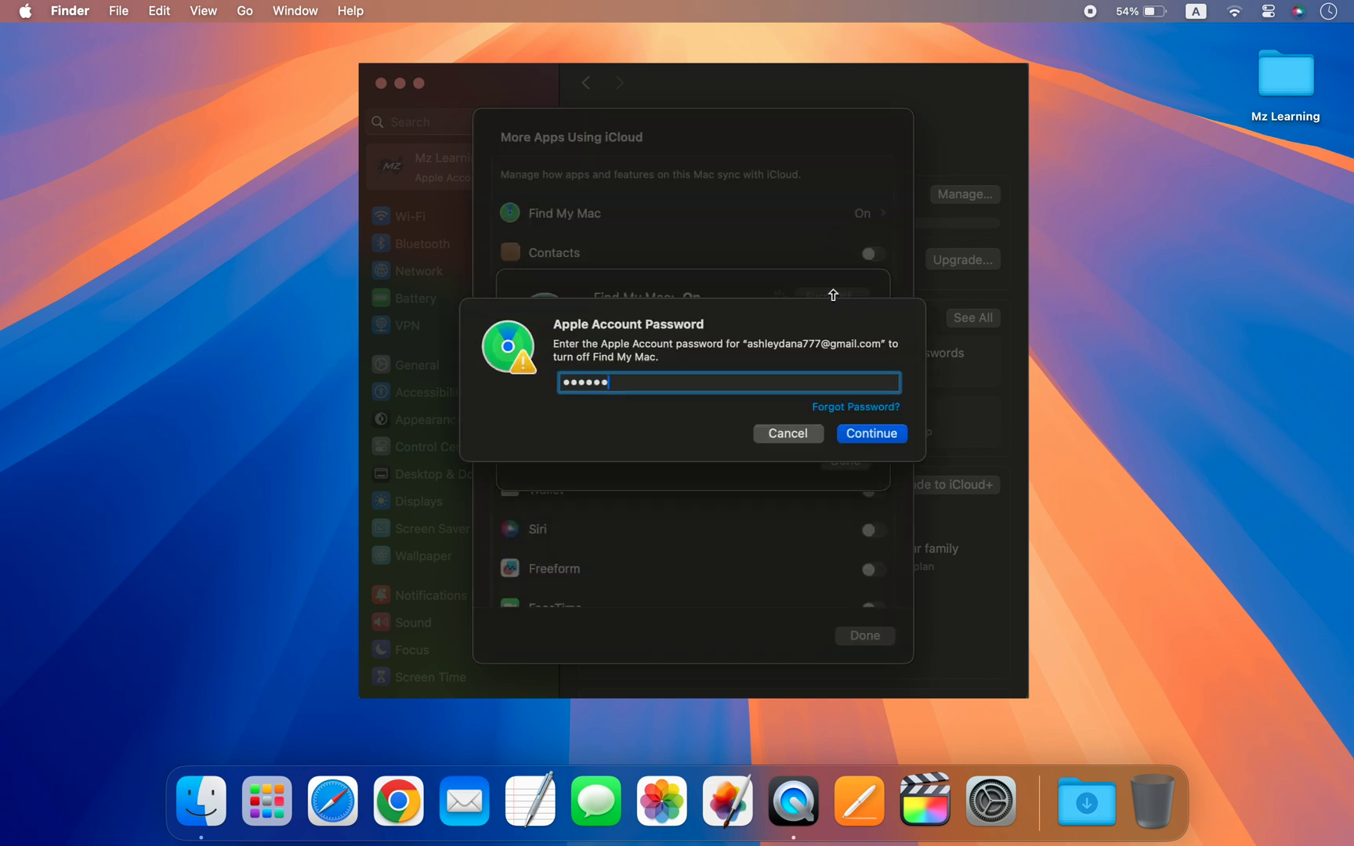
key("Return")
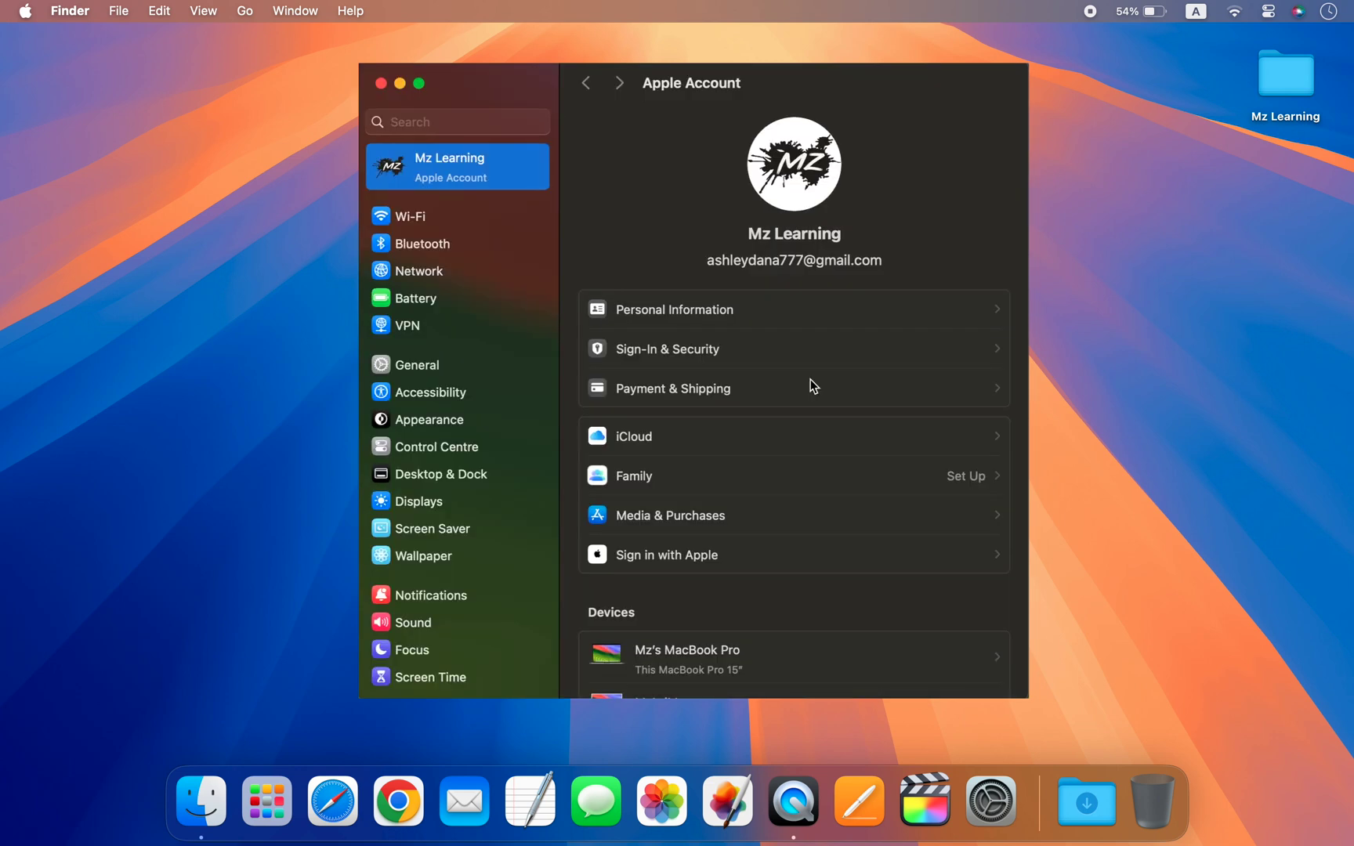
- Sign out of the Apple Account, quit System Settings, and launch Safari
scroll(811, 380, "down", 5)
left_click(625, 674)
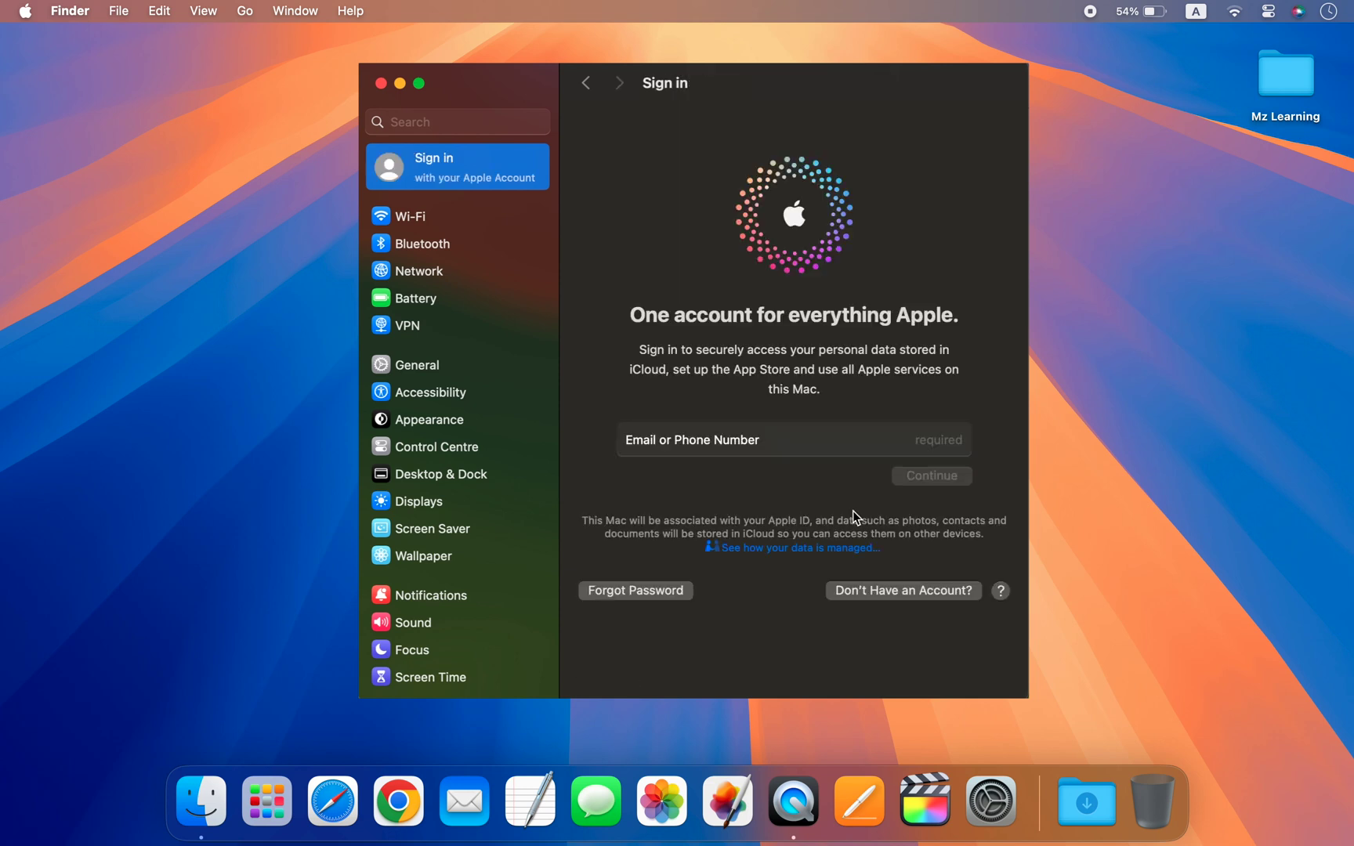
key("super+q")
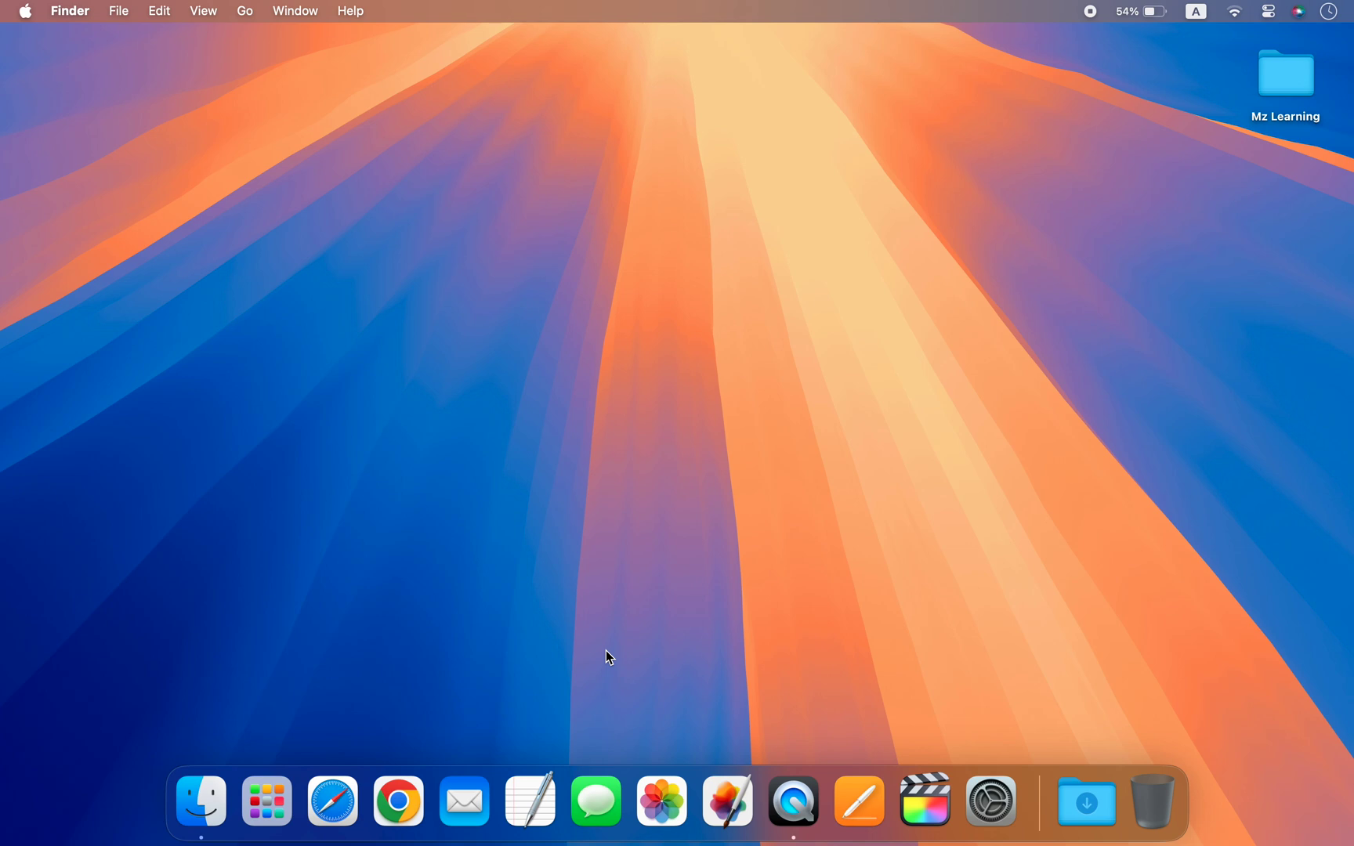
left_click(333, 801)
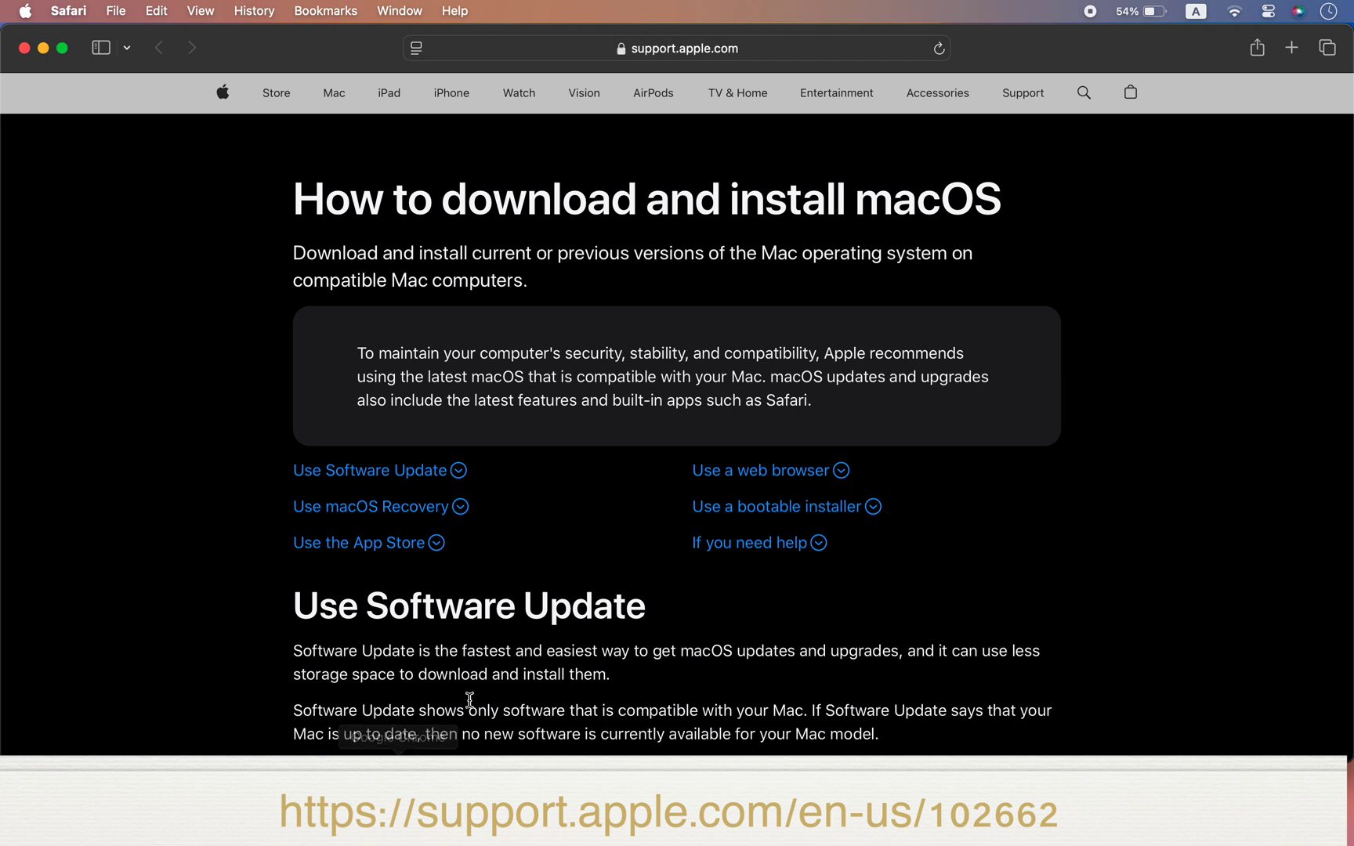
- Follow the Sonoma 14 link to the App Store and confirm downloading macOS Sonoma 14.5
scroll(766, 629, "down", 10)
scroll(766, 628, "down", 5)
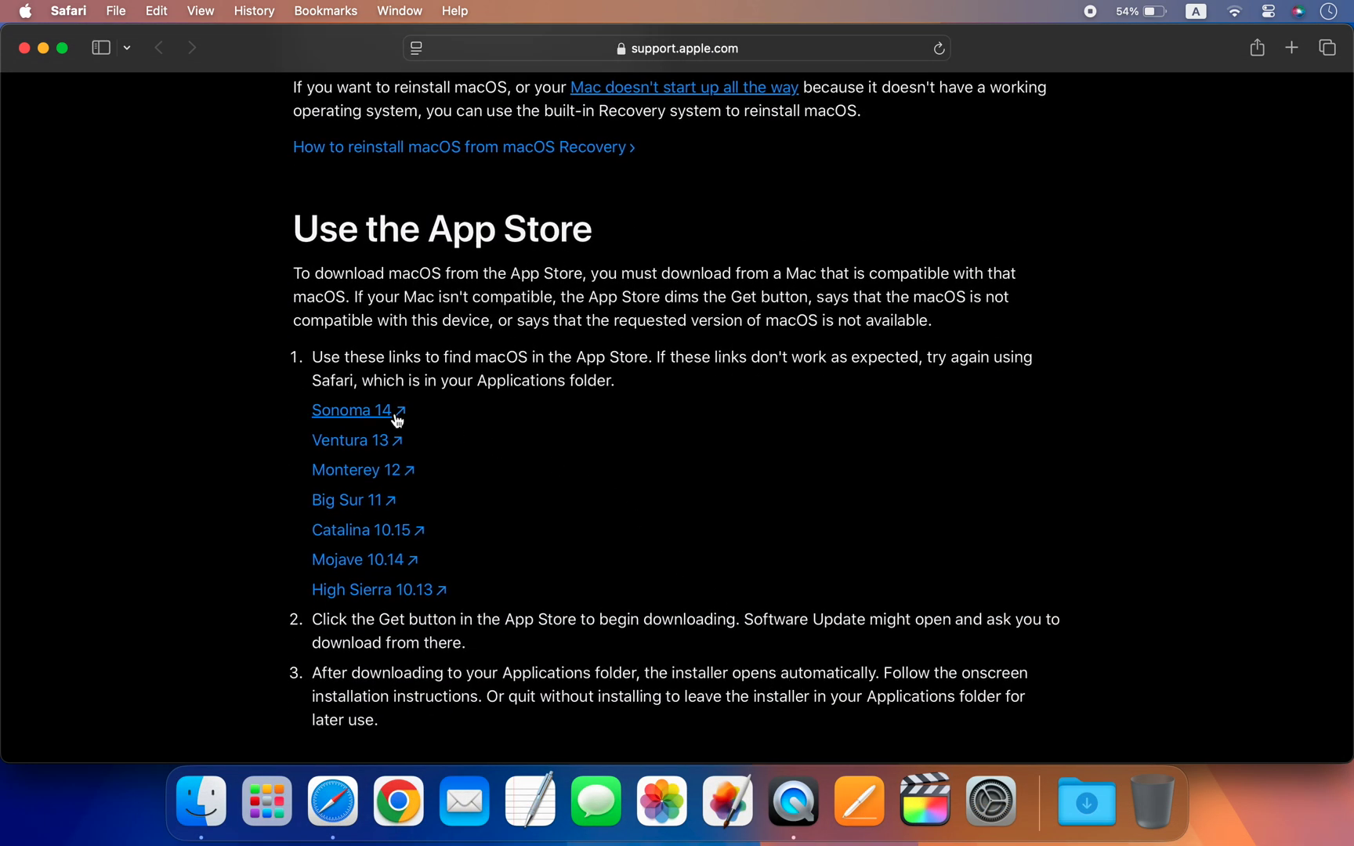
left_click(341, 414)
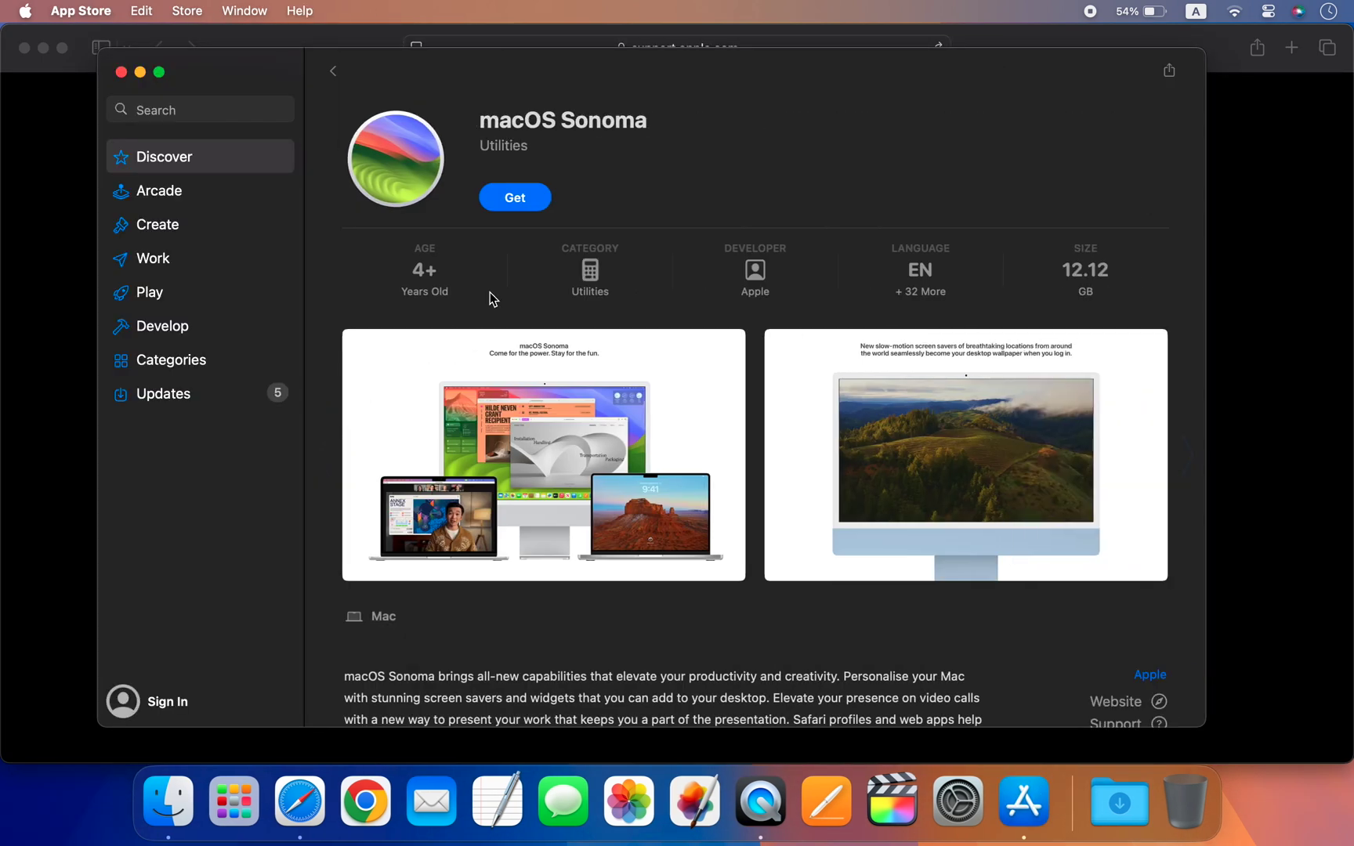
left_click(515, 198)
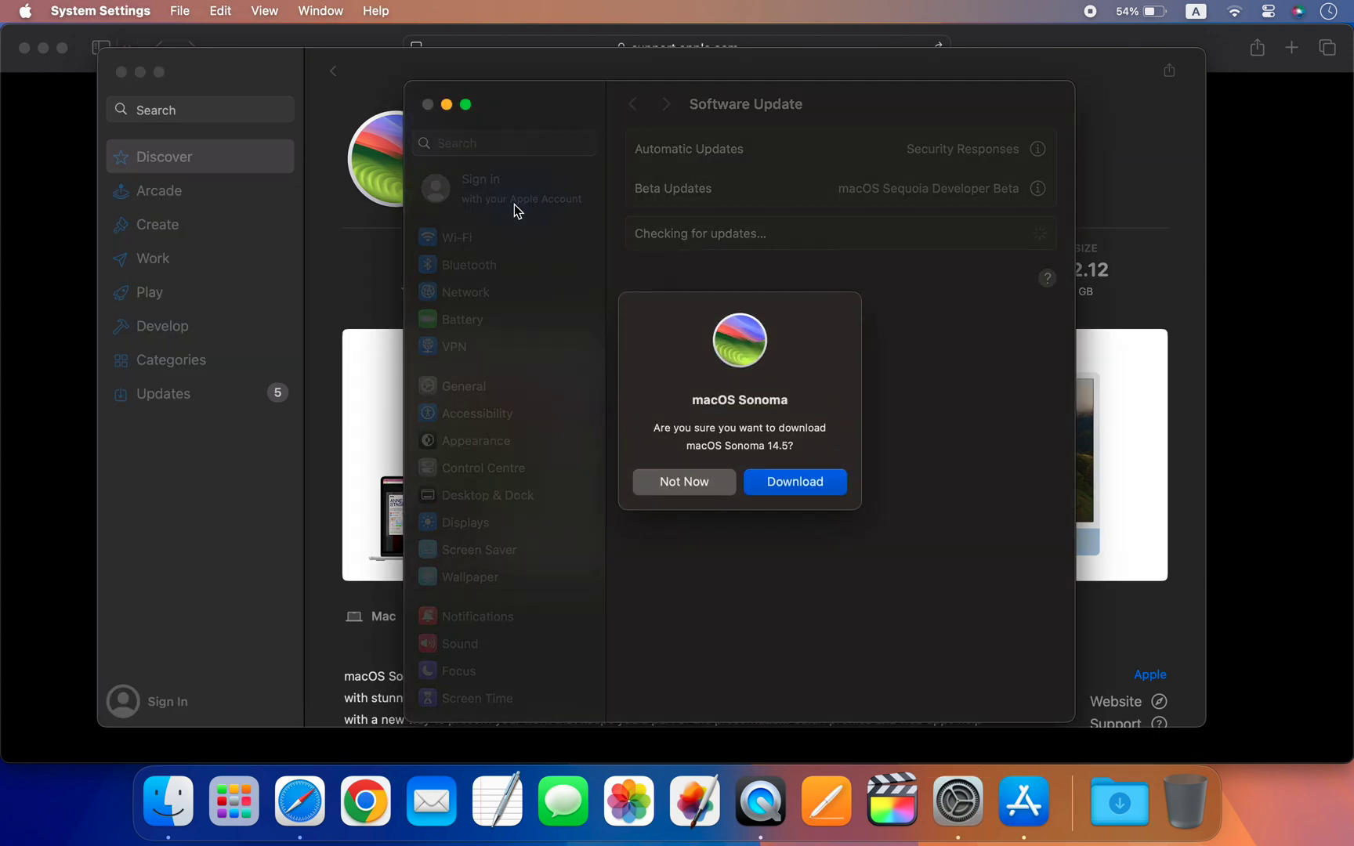
left_click(784, 482)
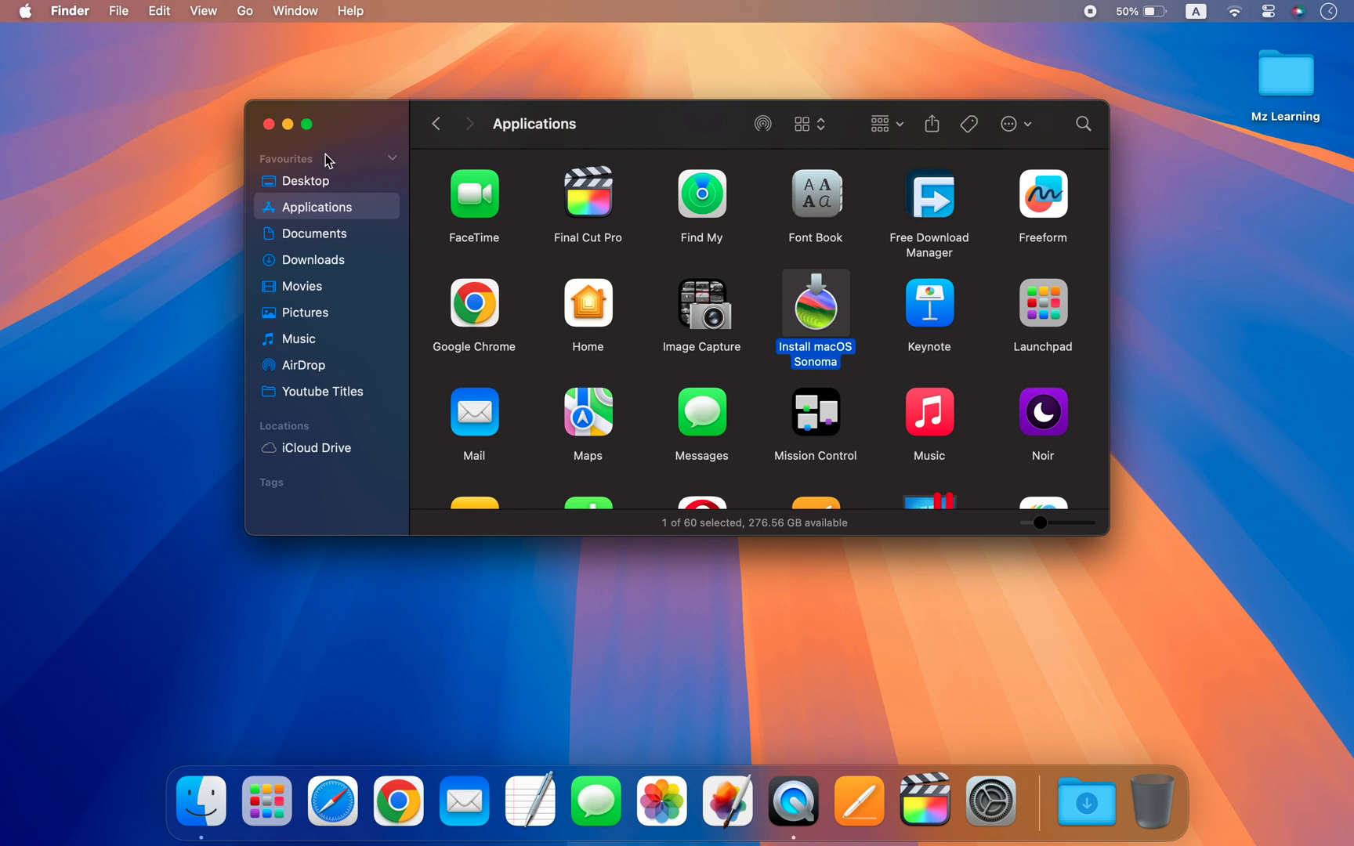
- Close the Finder Applications window containing Install macOS Sonoma
left_click(268, 126)
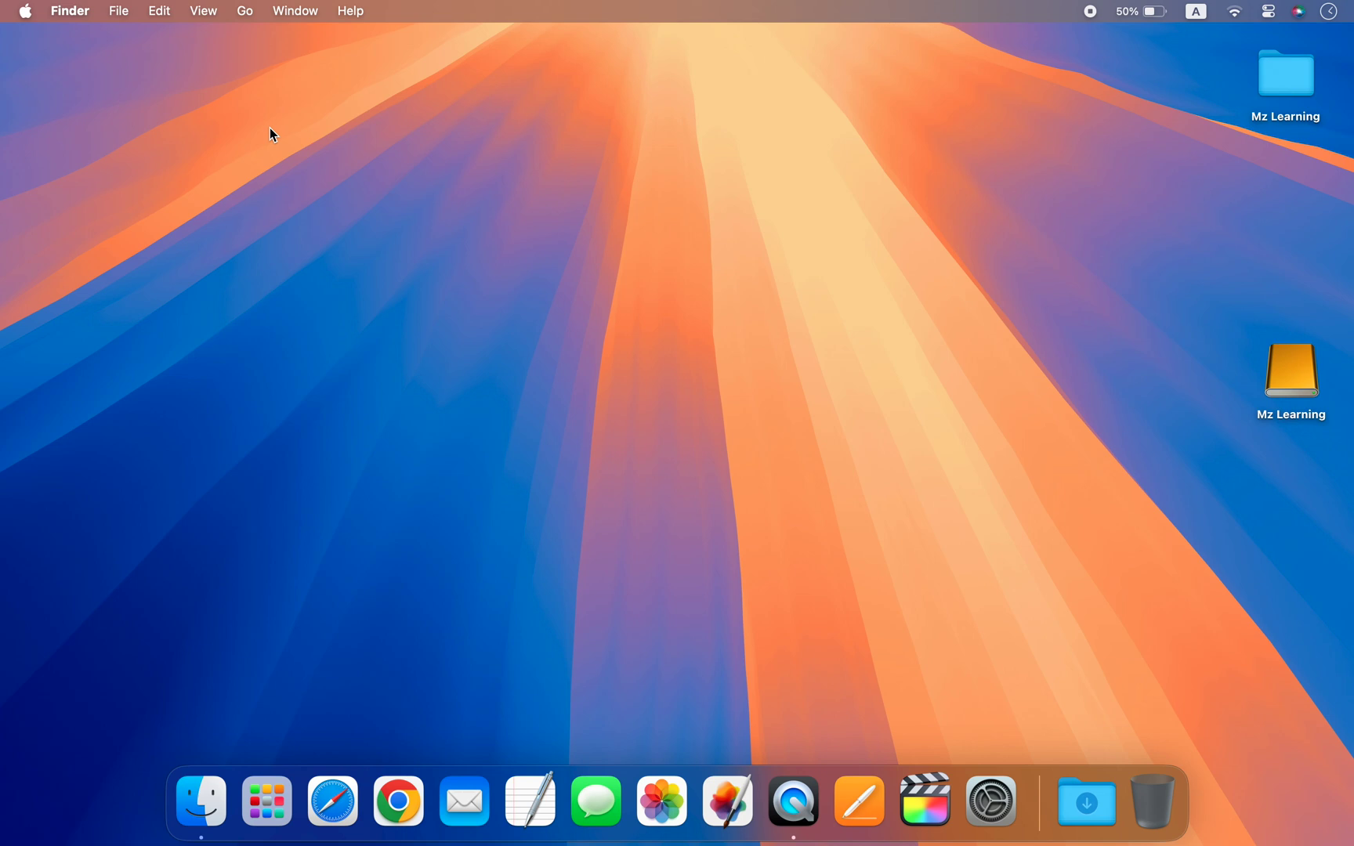
- Launch Disk Utility from Spotlight and position its window
key("super+space")
type("disk")
key("Return")
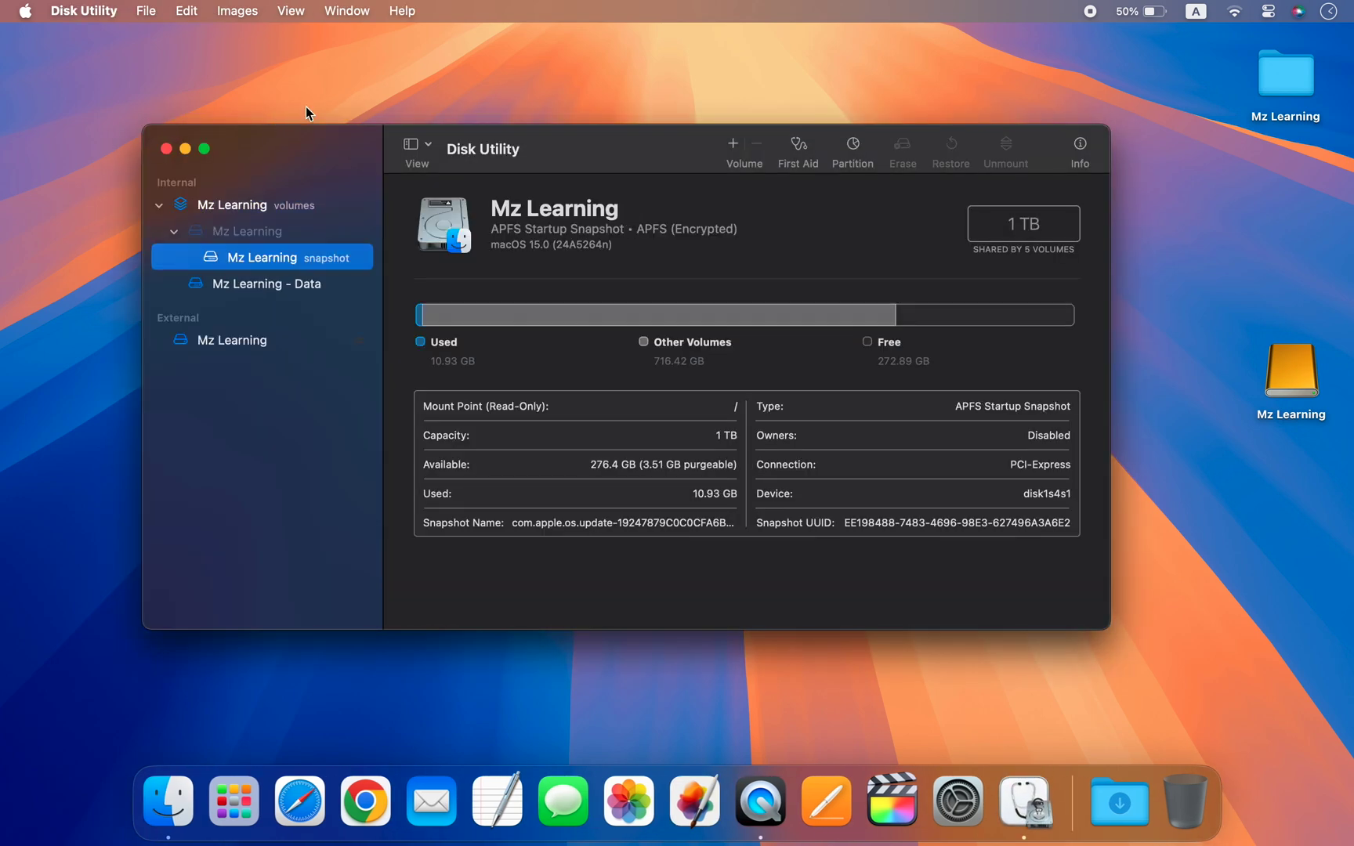
left_click_drag(584, 153, 610, 131)
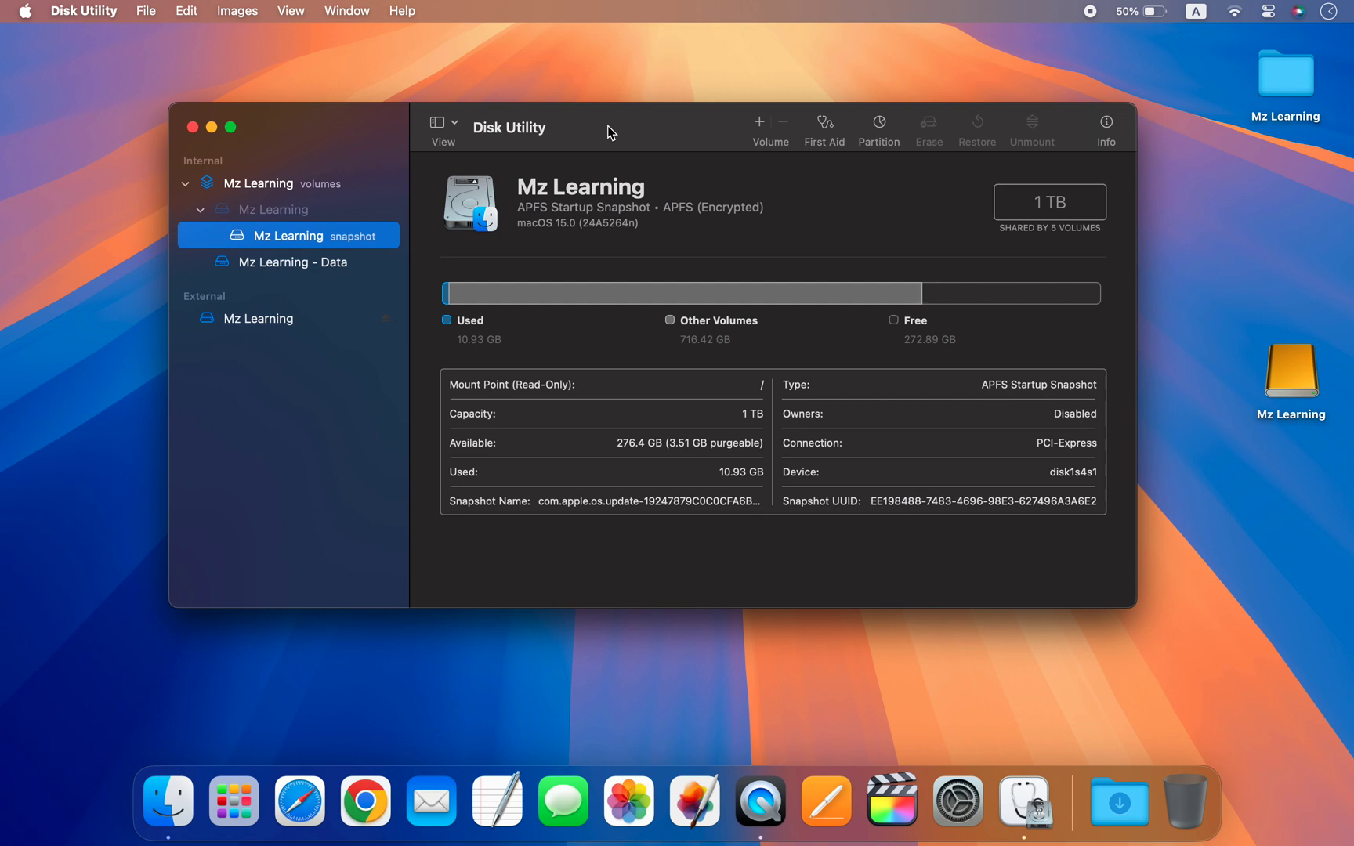
left_click_drag(610, 132, 610, 131)
- Show all devices and select the external StoreJet Transcend Media disk
left_click(456, 123)
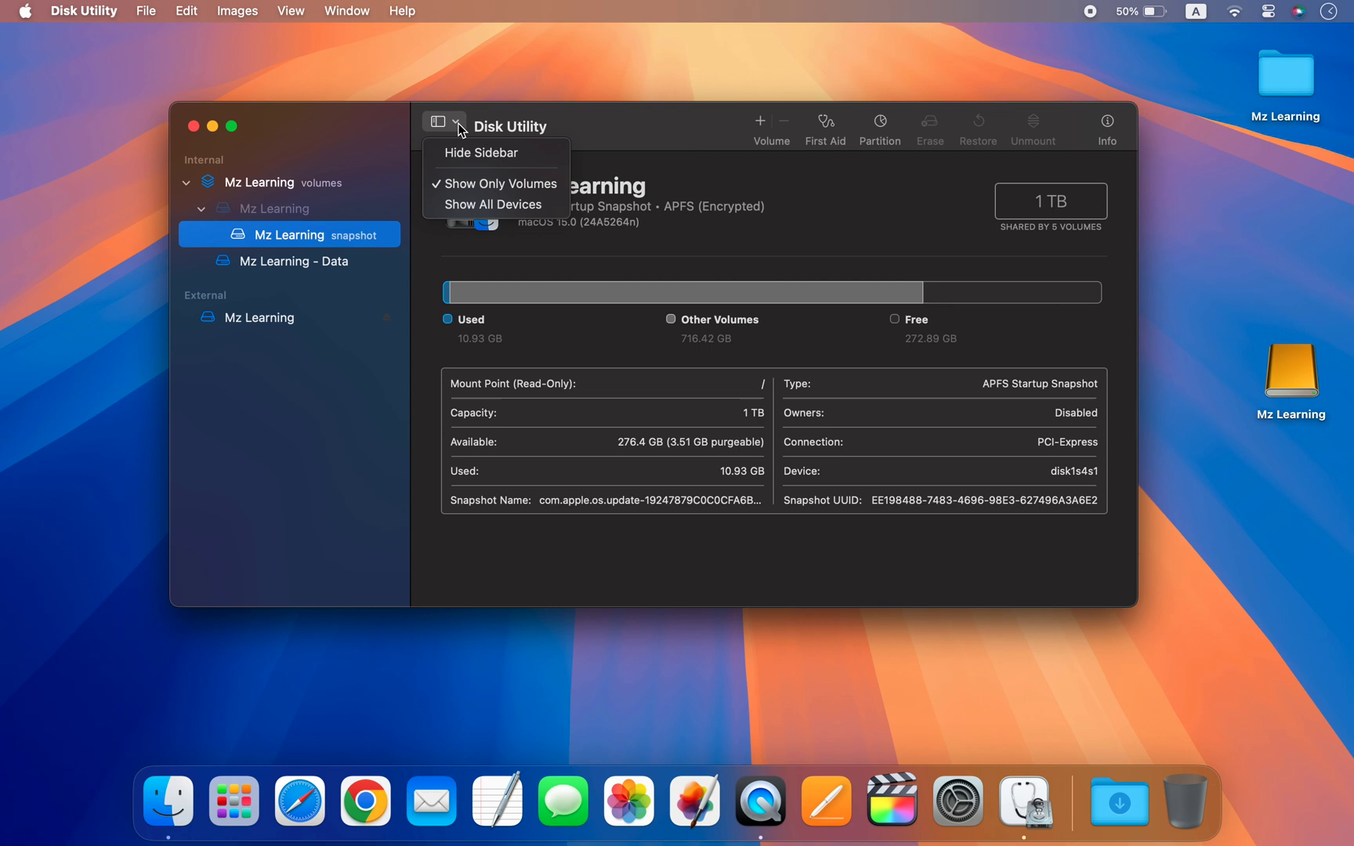
left_click(486, 207)
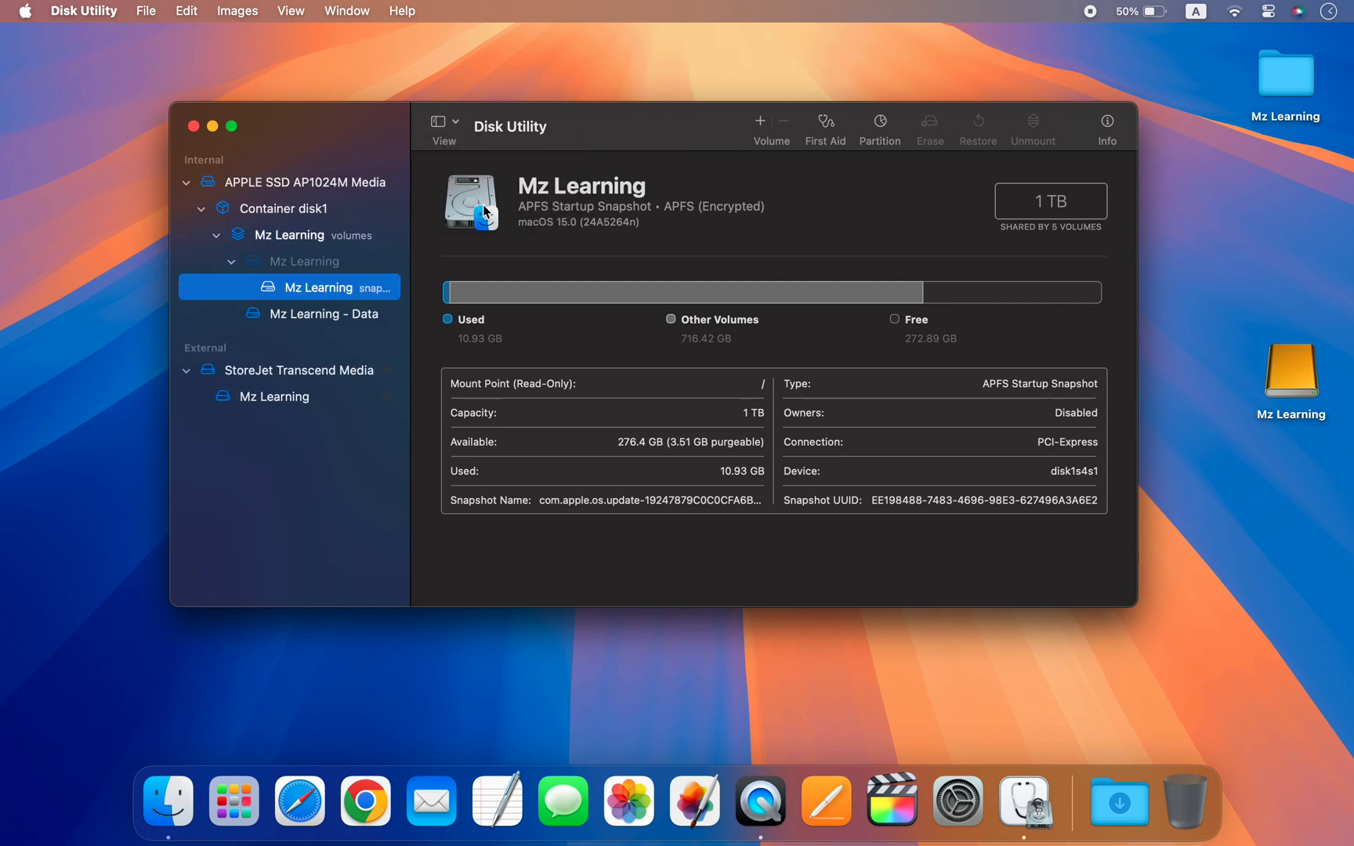
left_click(321, 377)
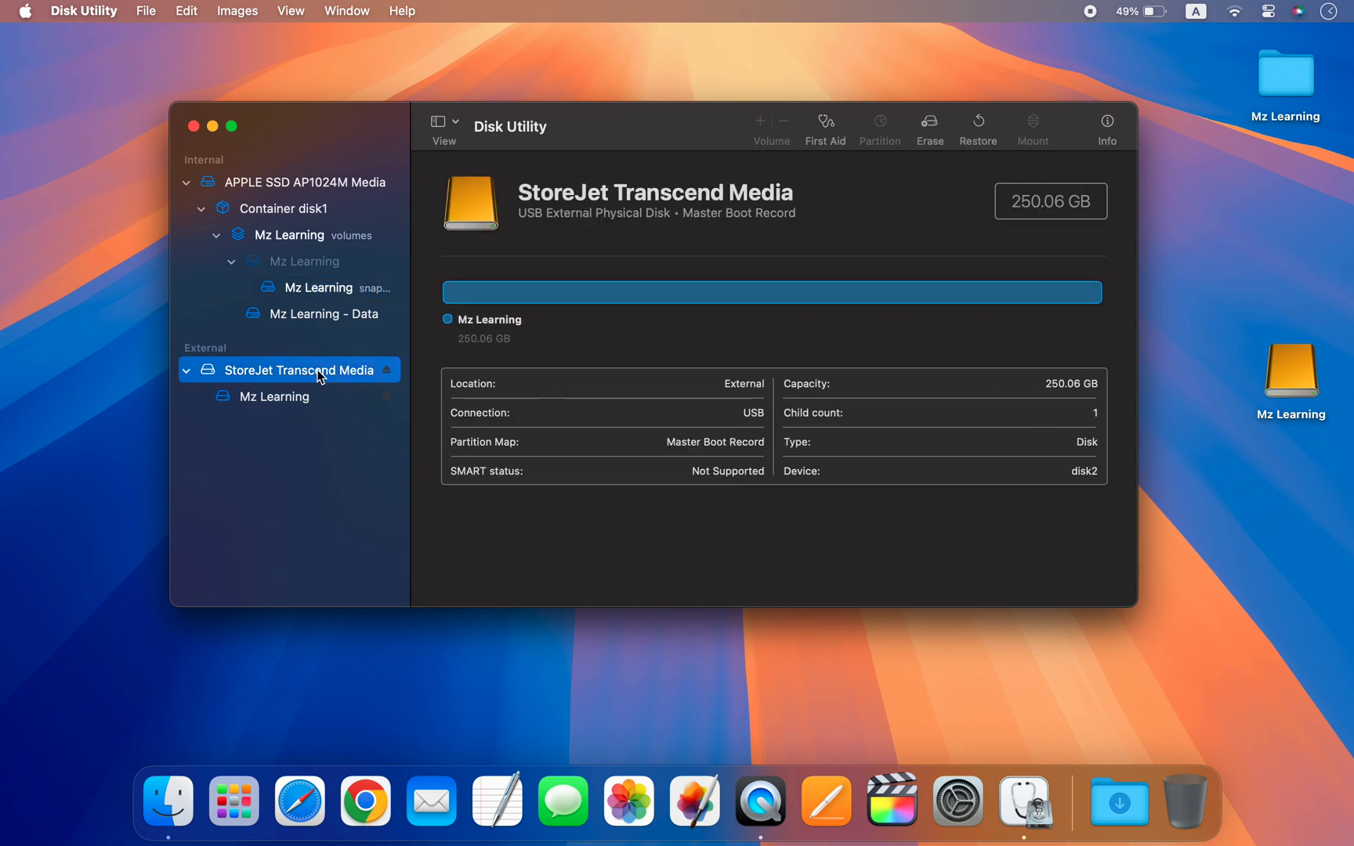
- Erase StoreJet as 'macOS Sonoma', Mac OS Extended (Journaled), GUID Partition Map, then quit Disk Utility
left_click(932, 127)
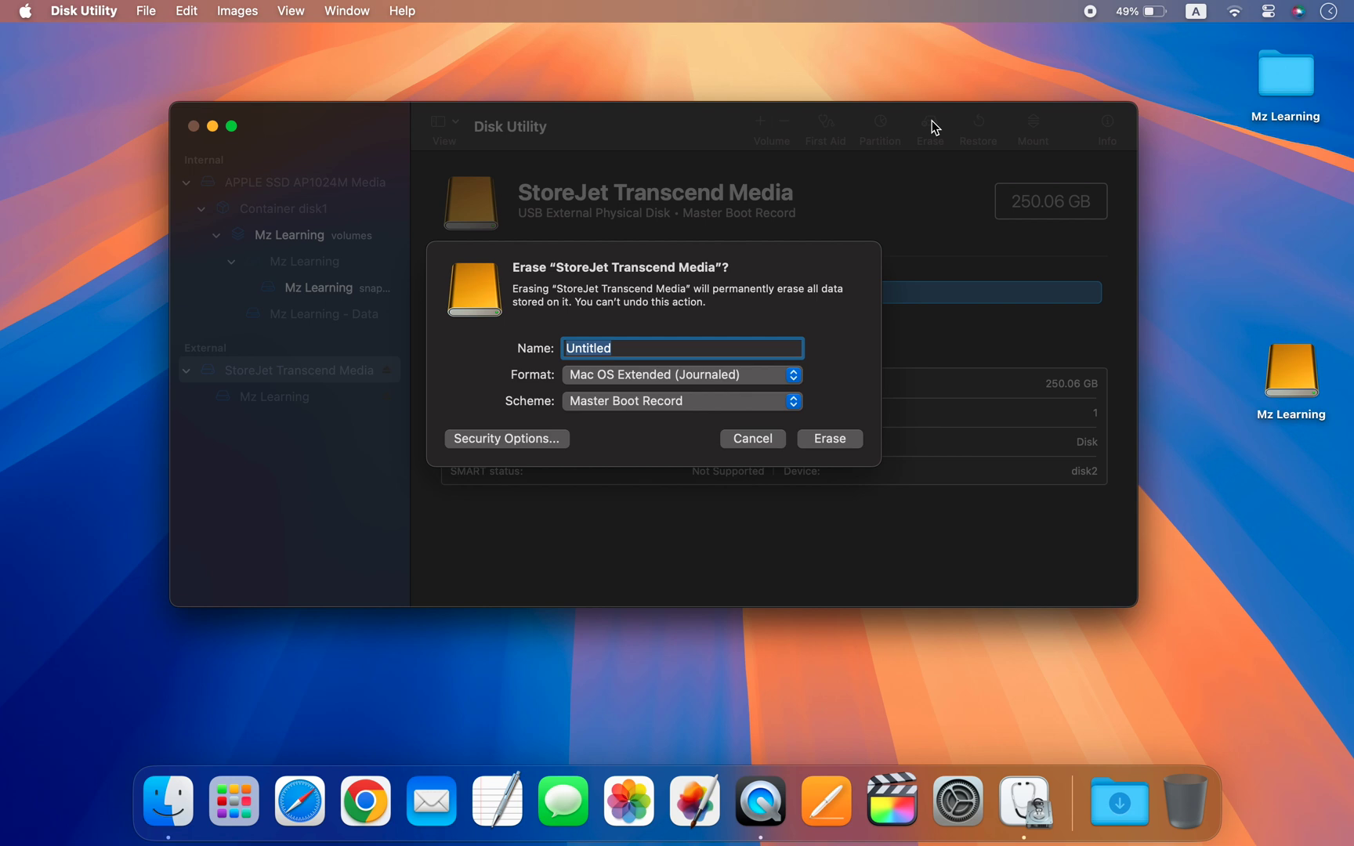
type("macOS Sonoma")
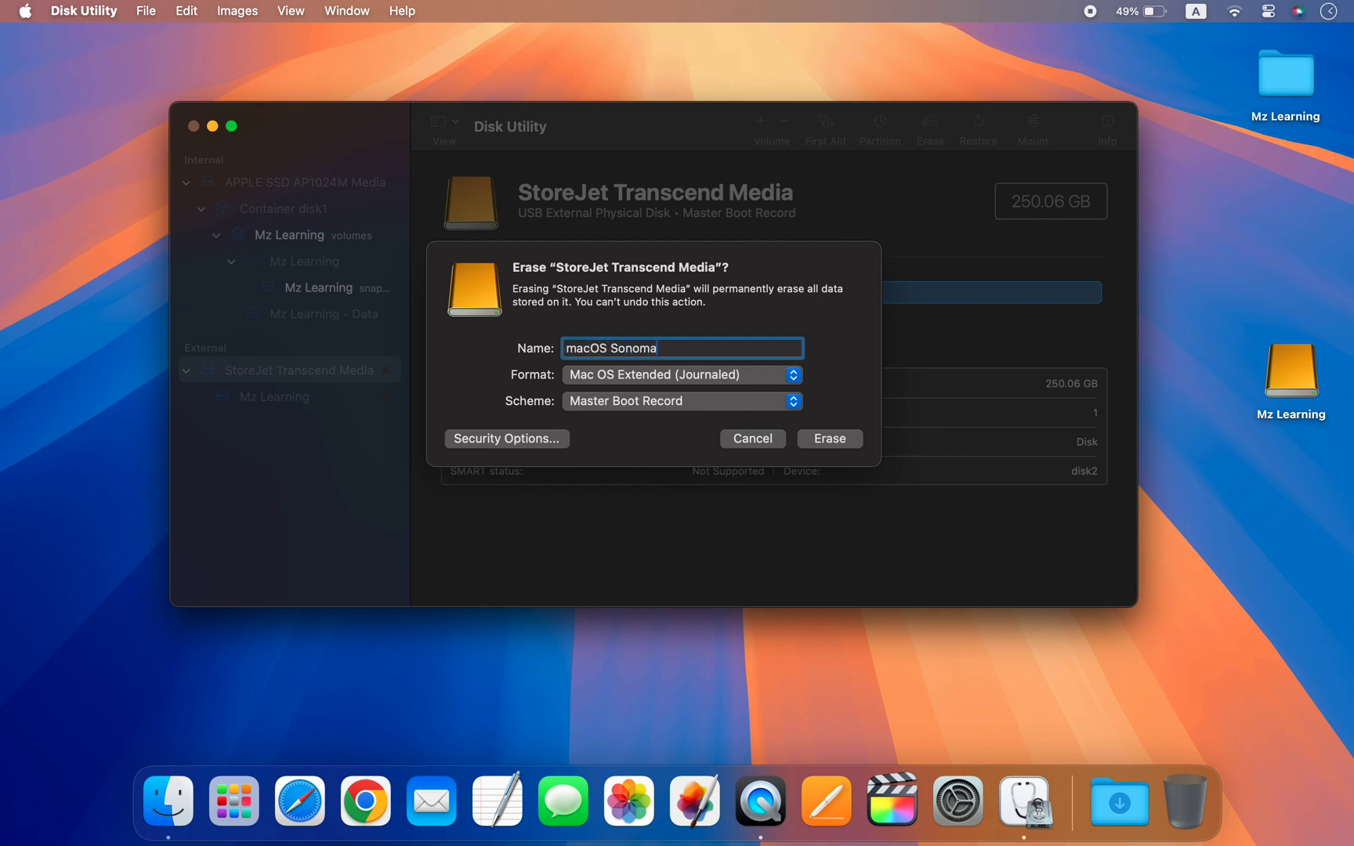
left_click(735, 375)
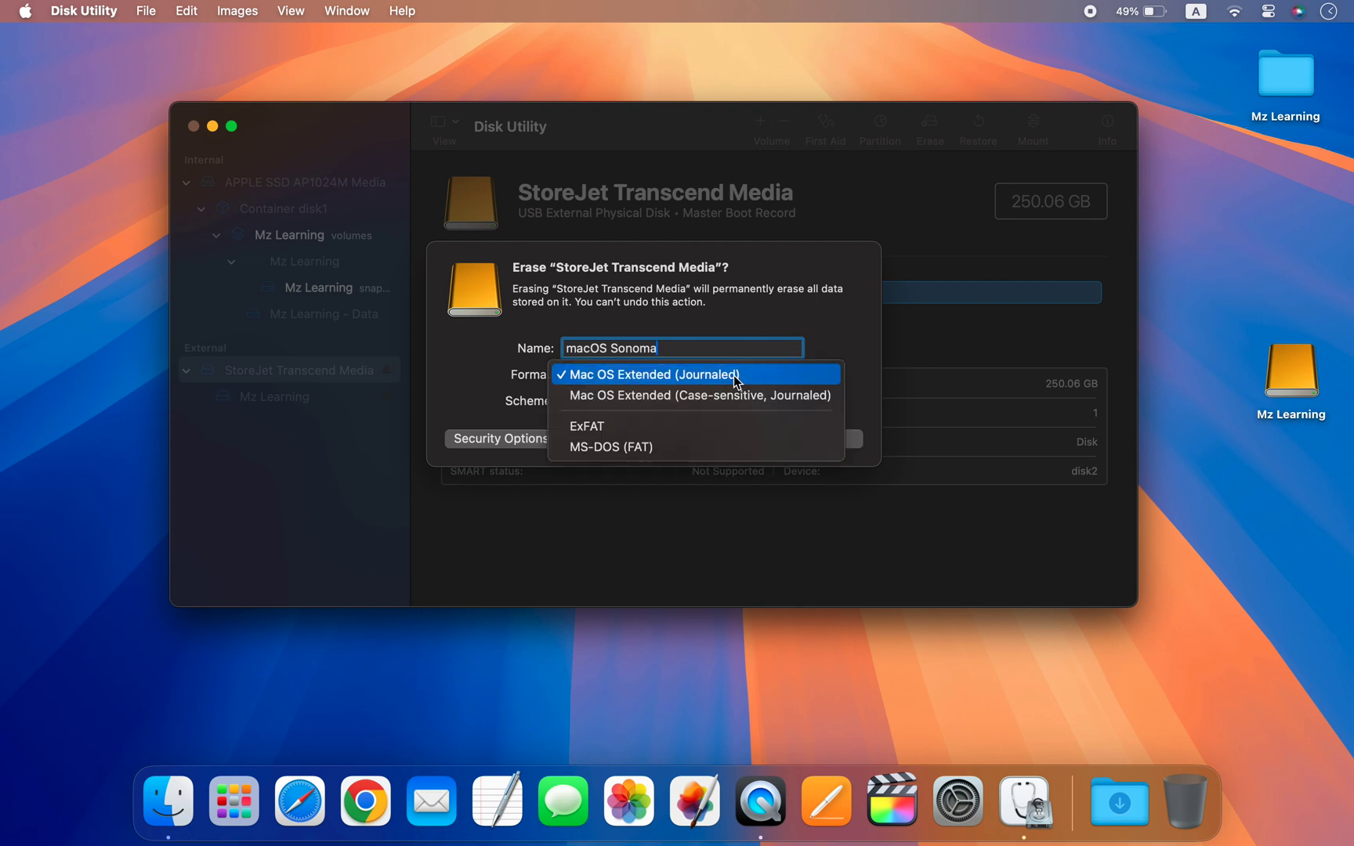
left_click(642, 381)
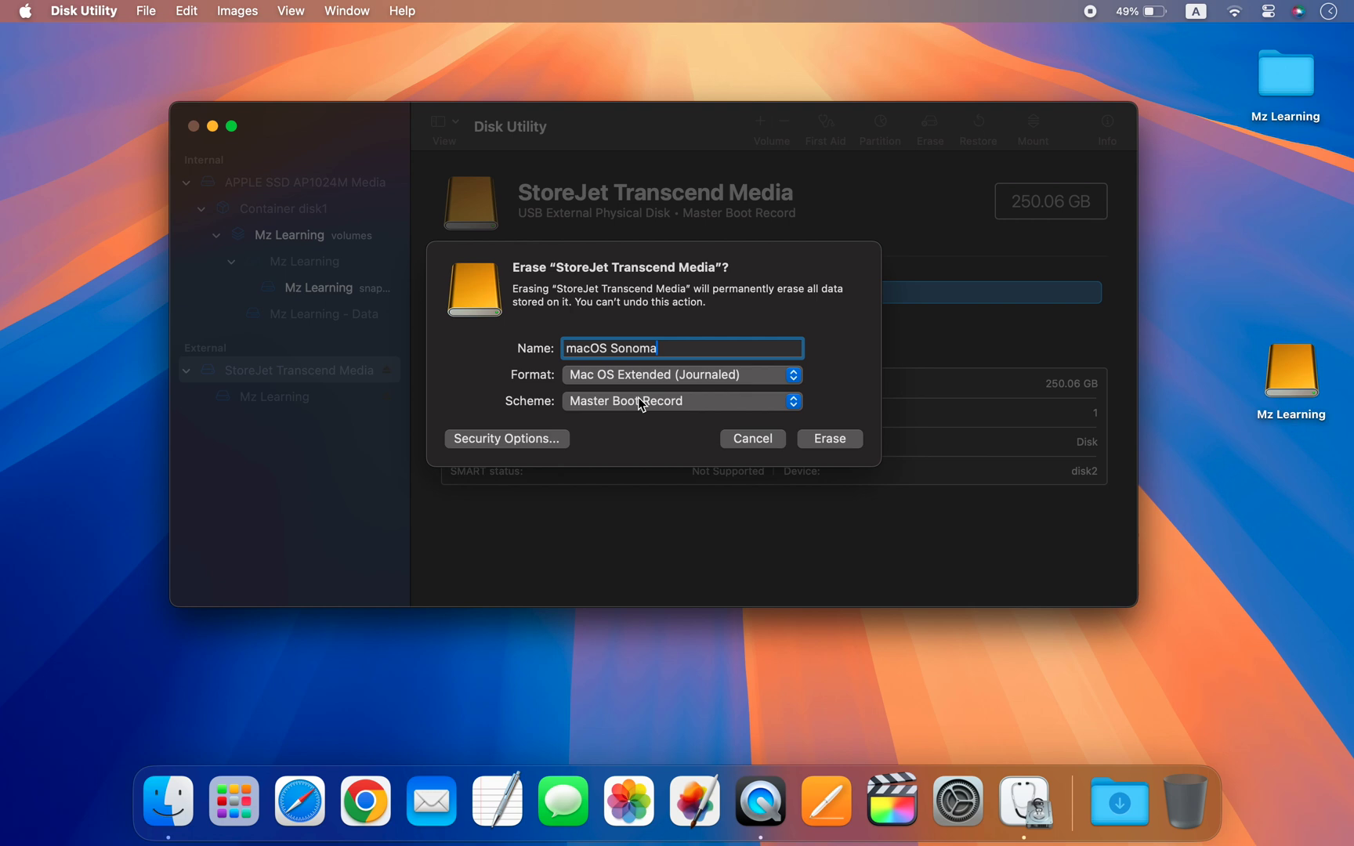
left_click(641, 401)
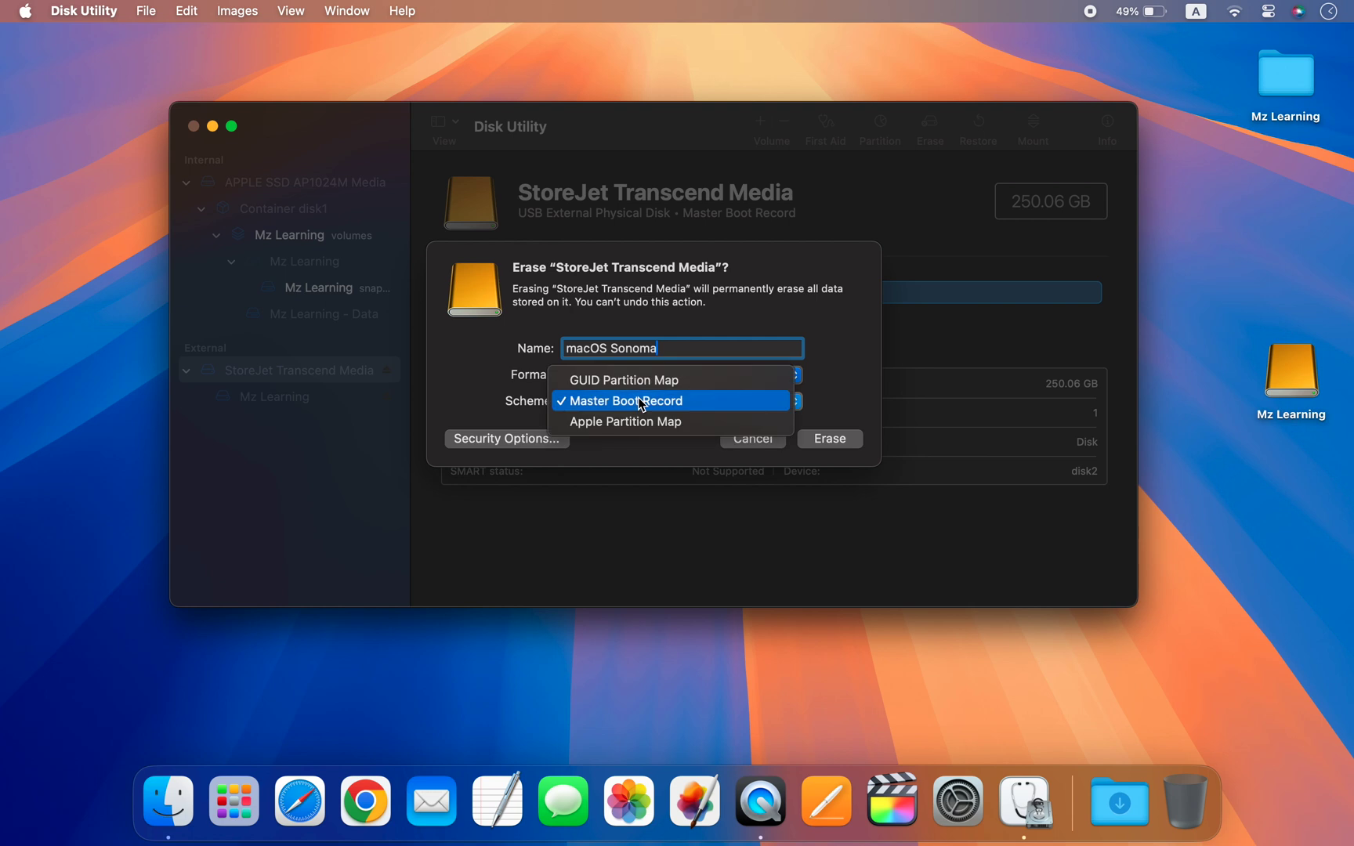
left_click(635, 383)
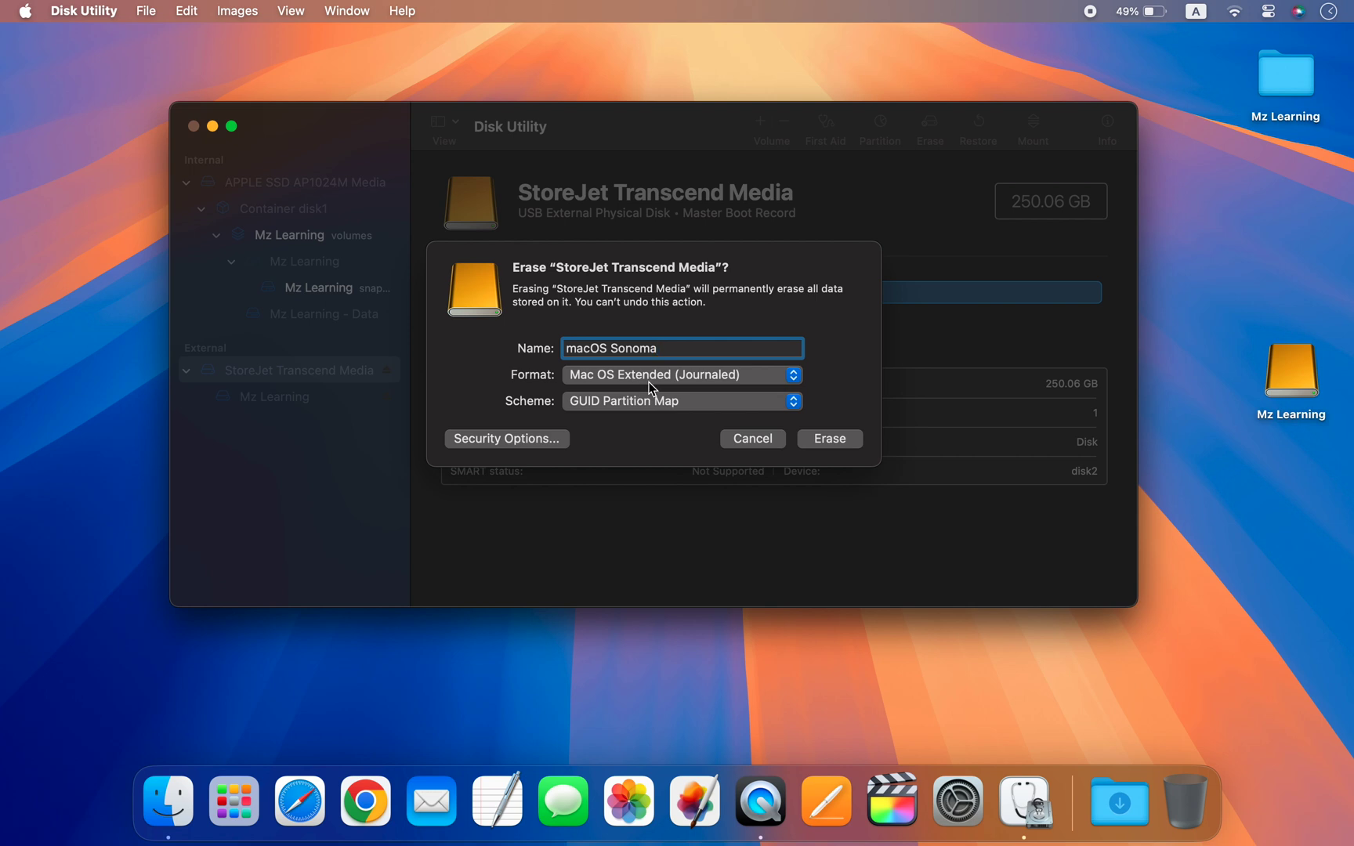
left_click(830, 439)
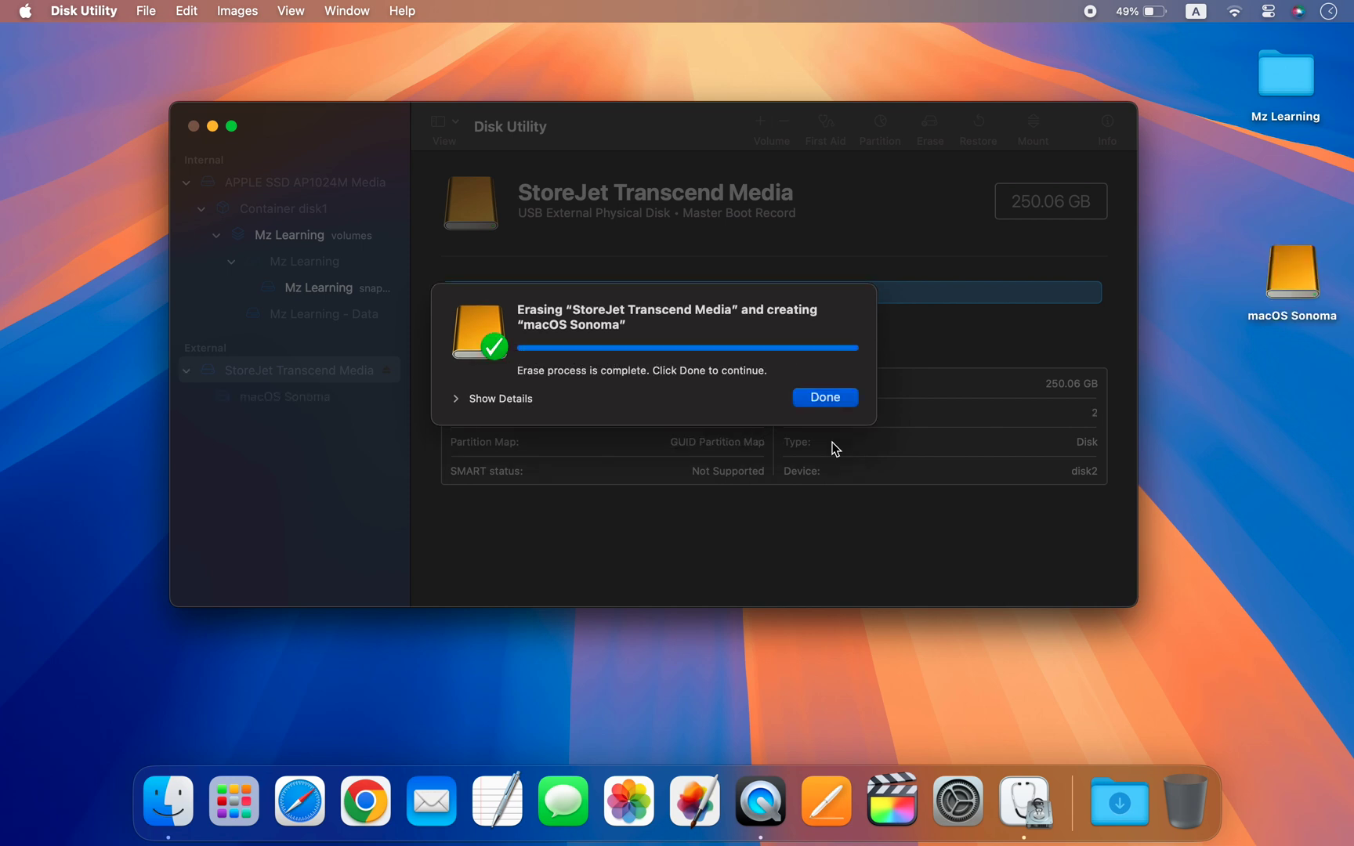
left_click(823, 403)
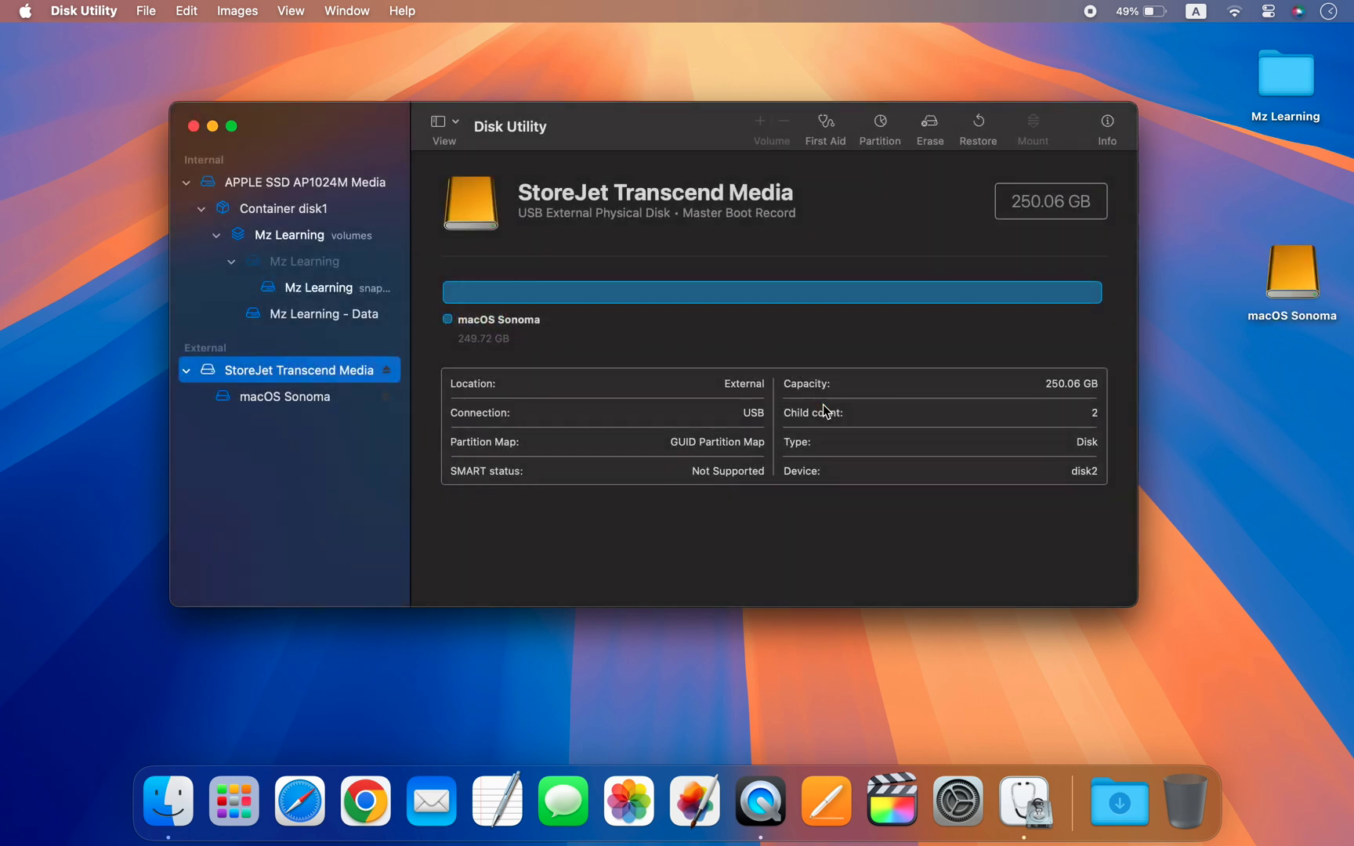
left_click(192, 126)
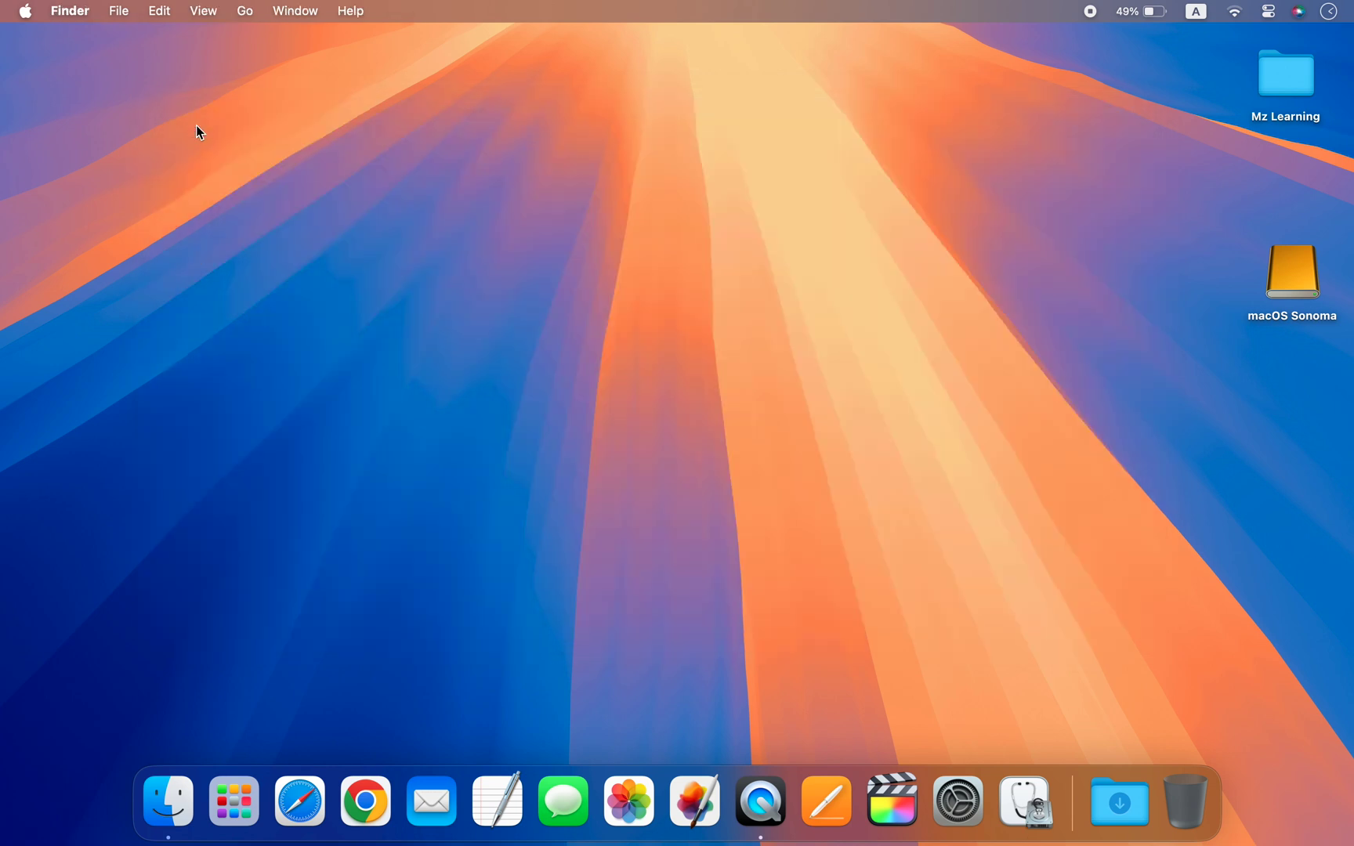
- Launch Terminal, enlarge its window to 100×29, and begin a sudo command
key("super+space")
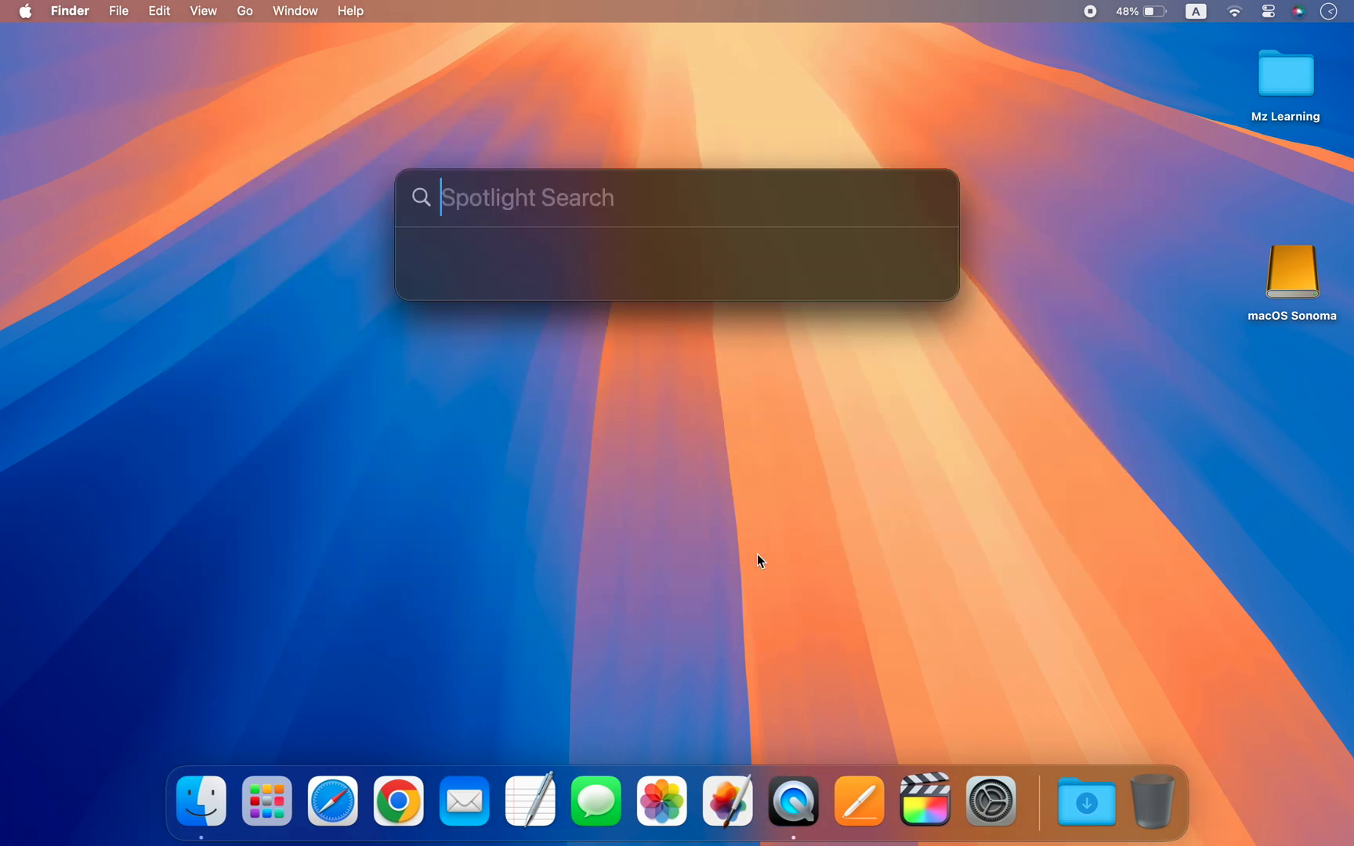
type("ter")
key("Return")
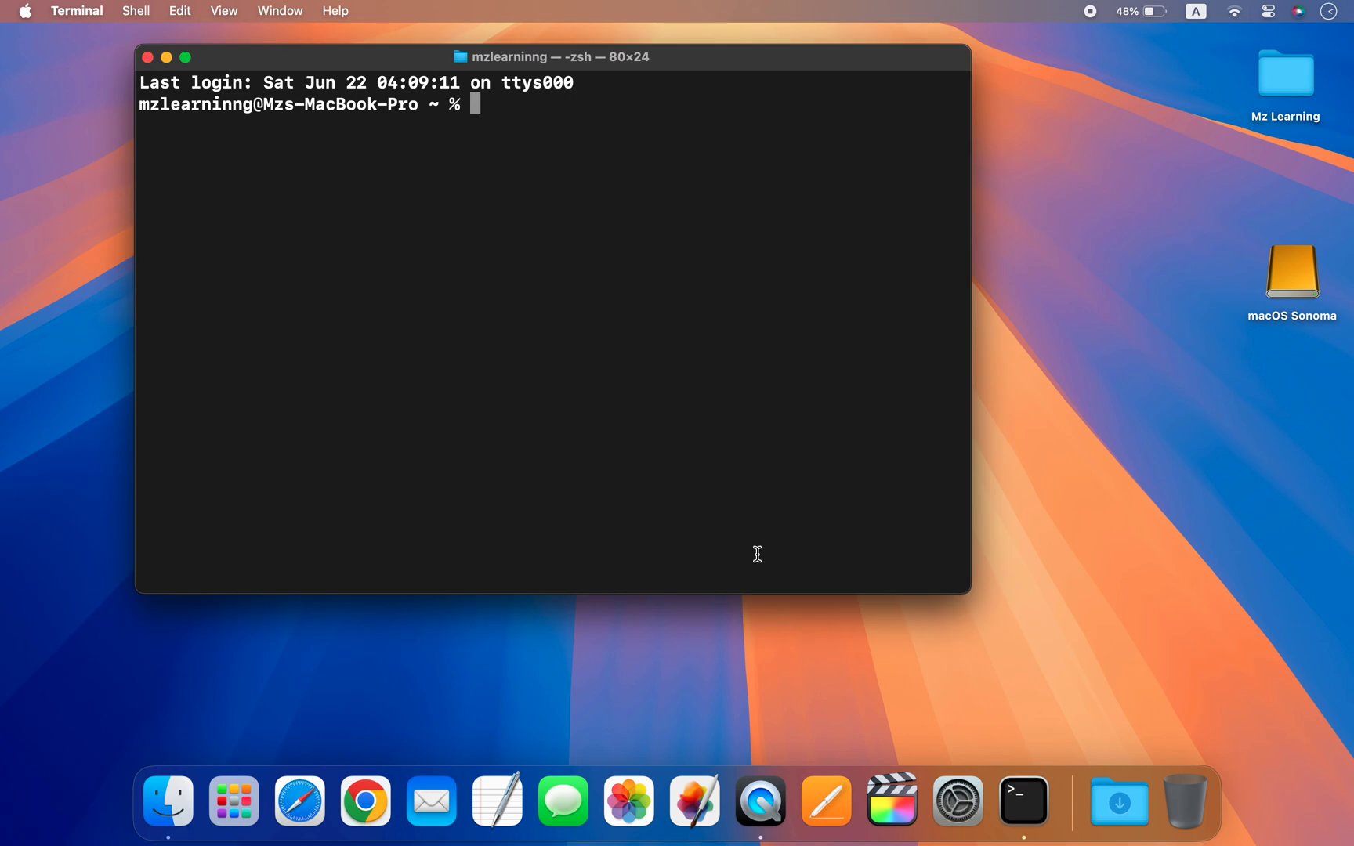
left_click_drag(970, 585, 1178, 704)
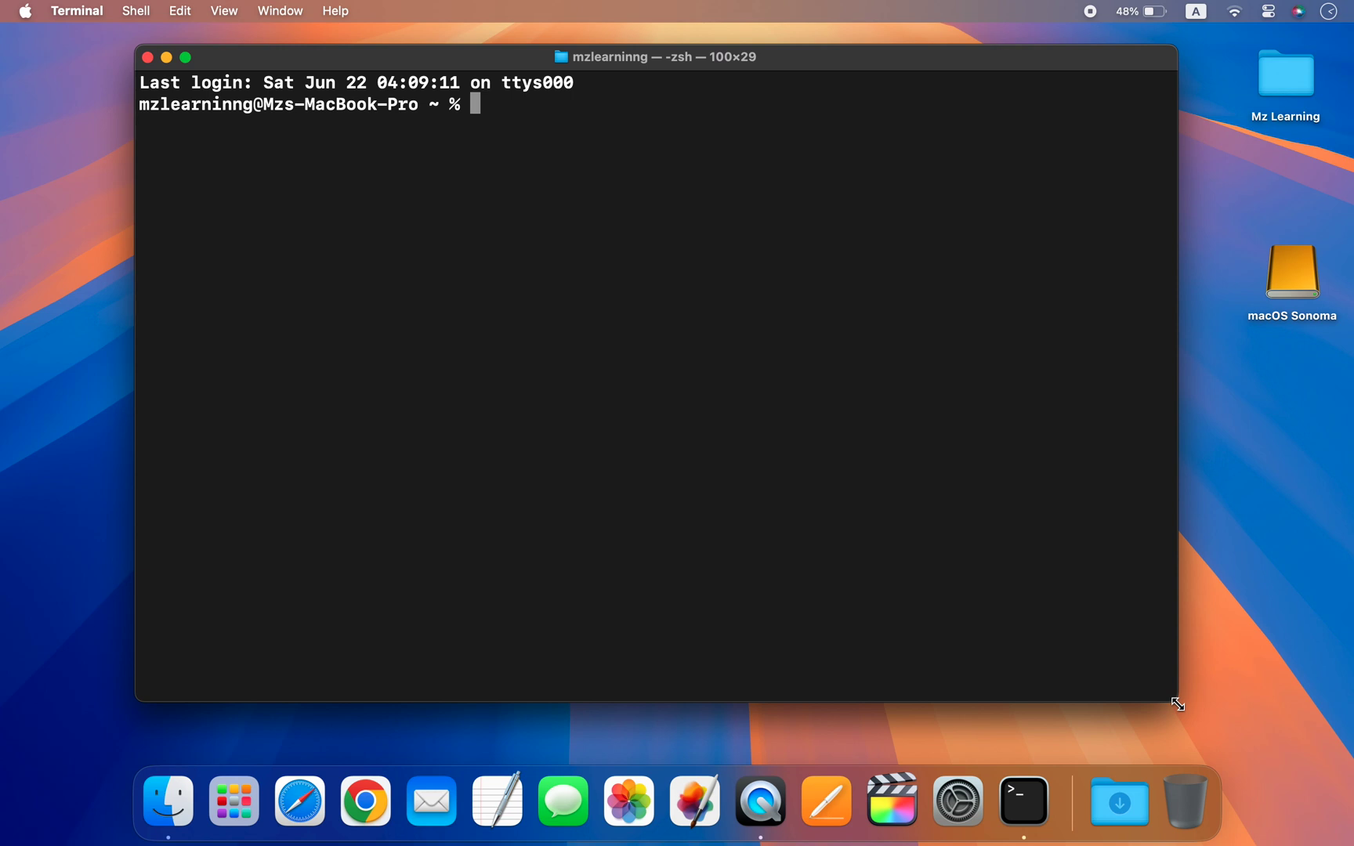
type("sudo")
left_click(169, 807)
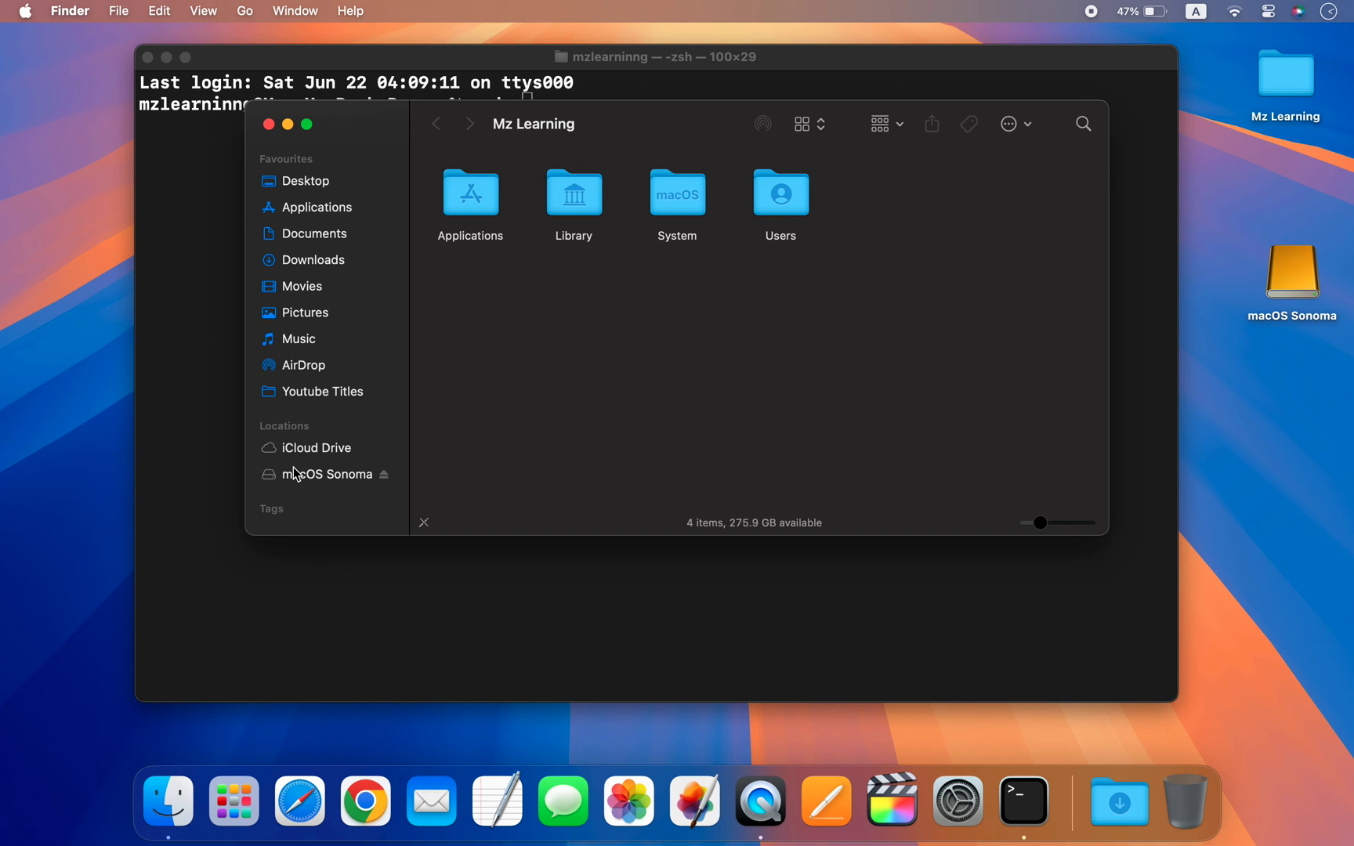
- Open Install macOS Sonoma's package contents down to Contents > Resources
left_click(306, 210)
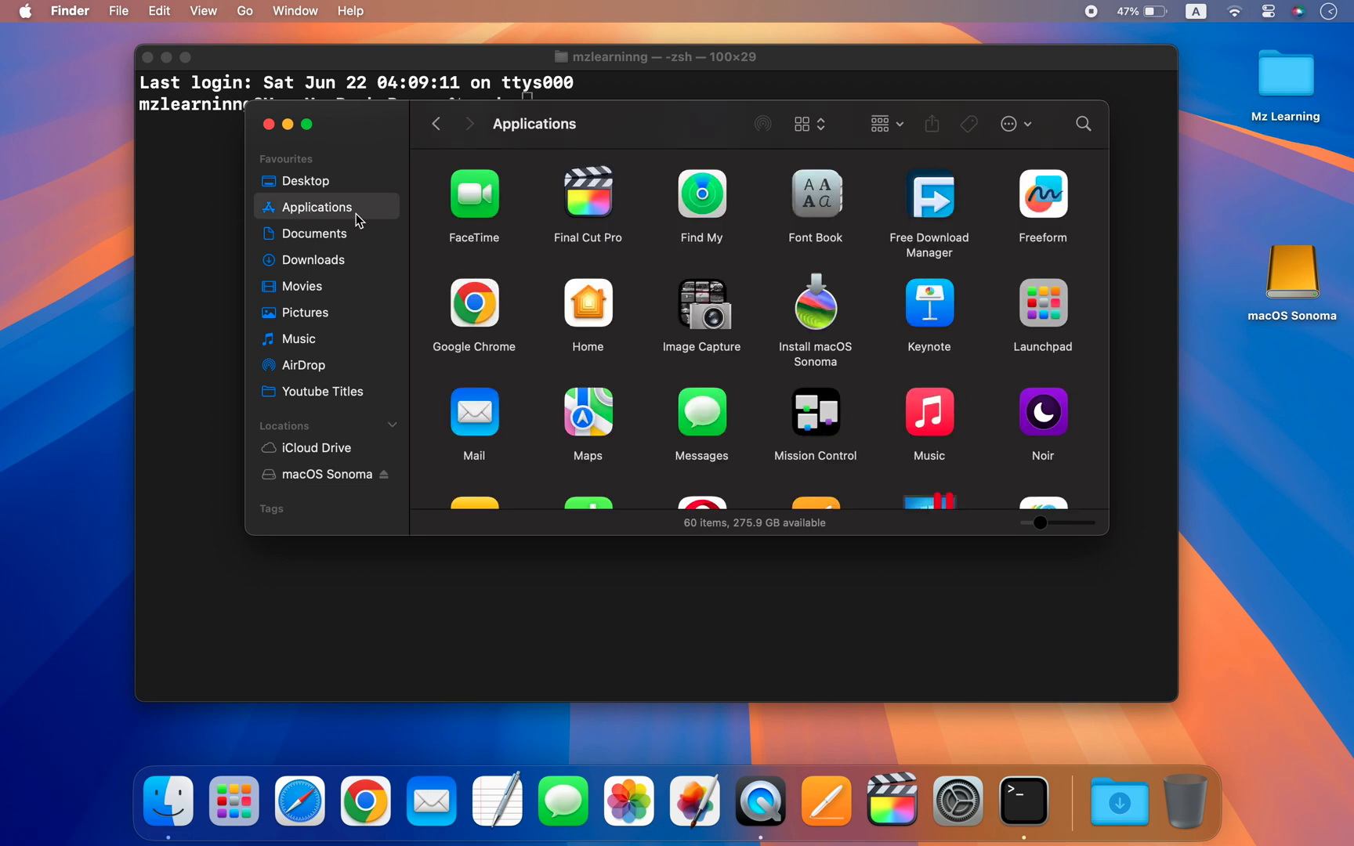
left_click(816, 311)
right_click(818, 311)
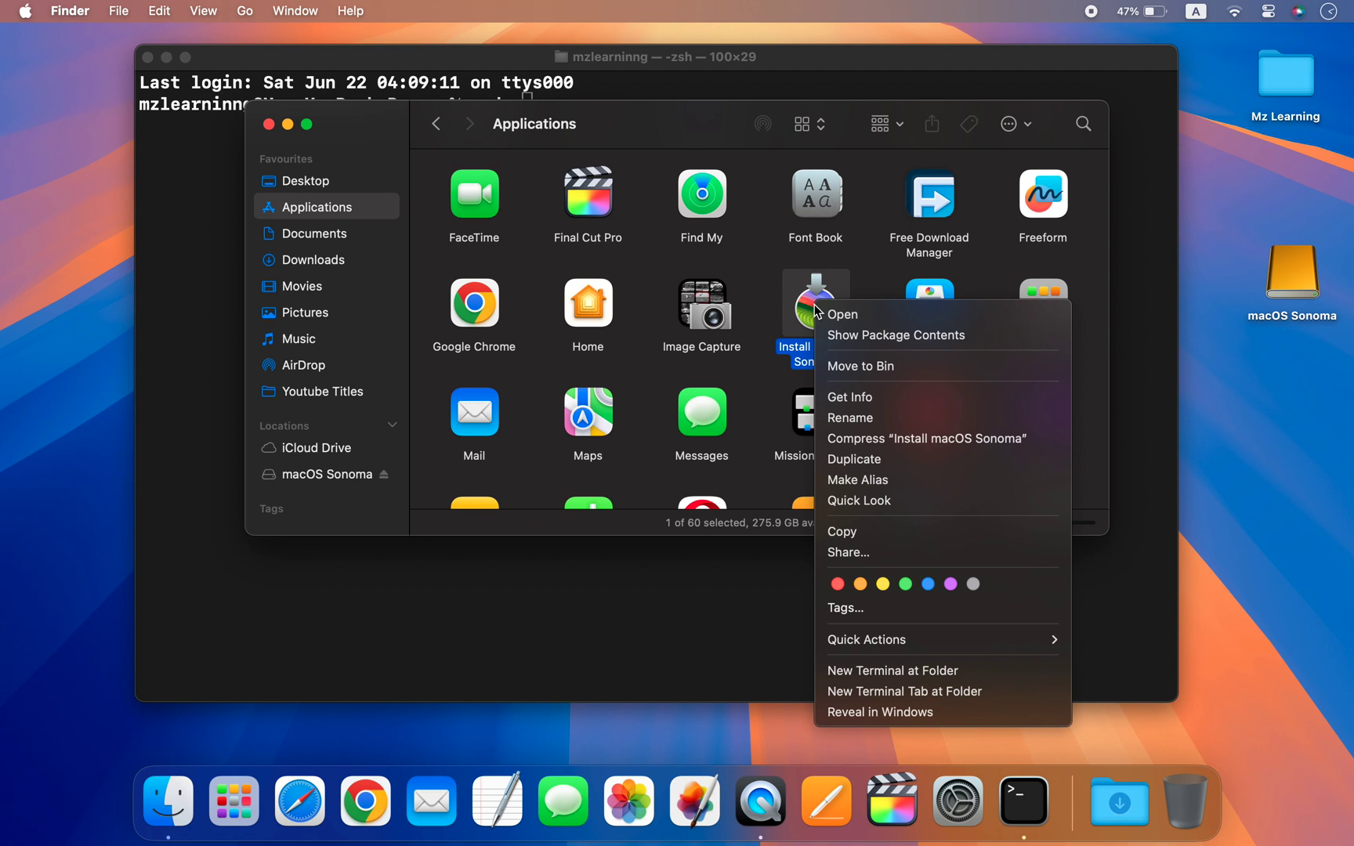
left_click(833, 341)
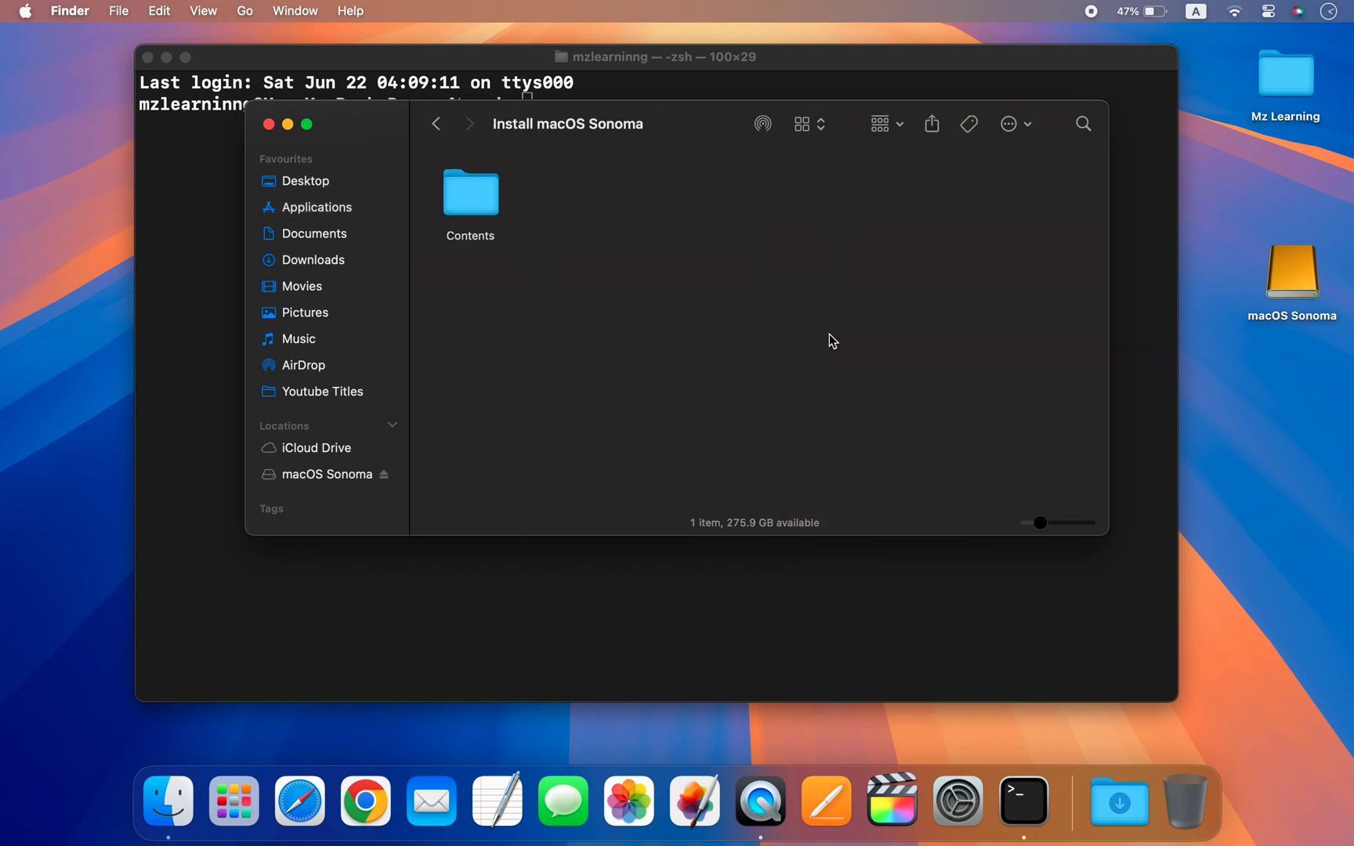
double_click(481, 200)
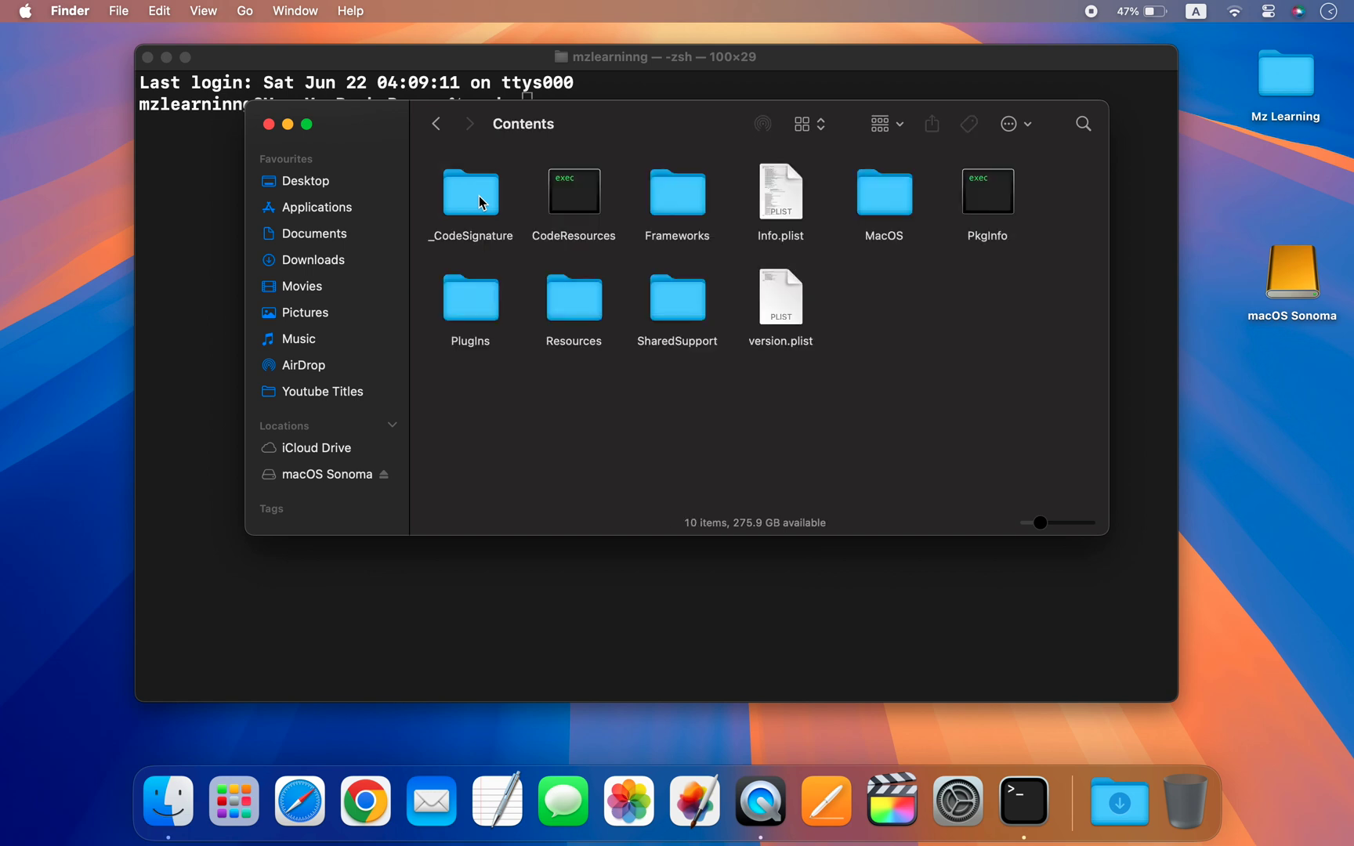
double_click(583, 307)
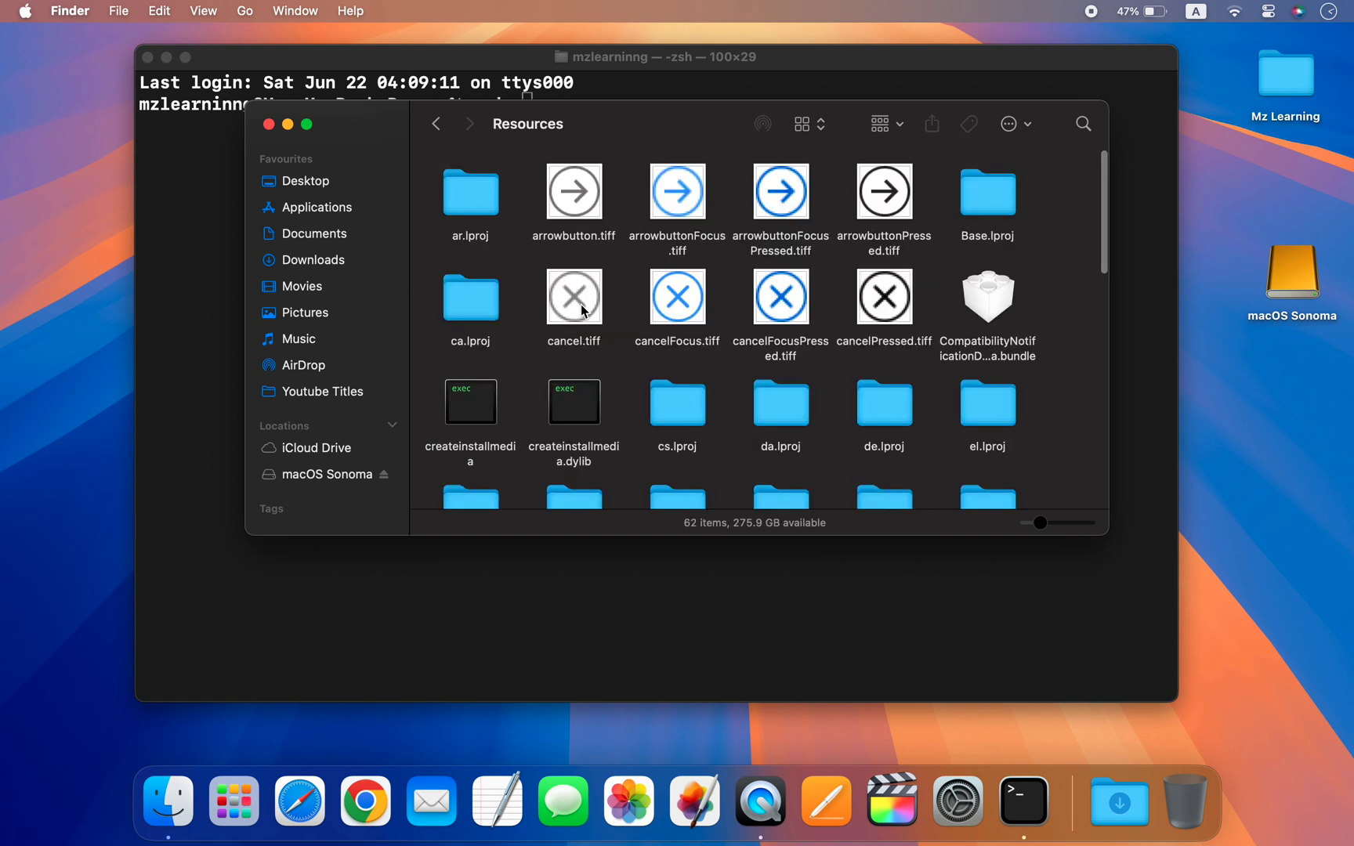
- Drop the createinstallmedia path into the Terminal command, close Finder, and add --volume
left_click(486, 401)
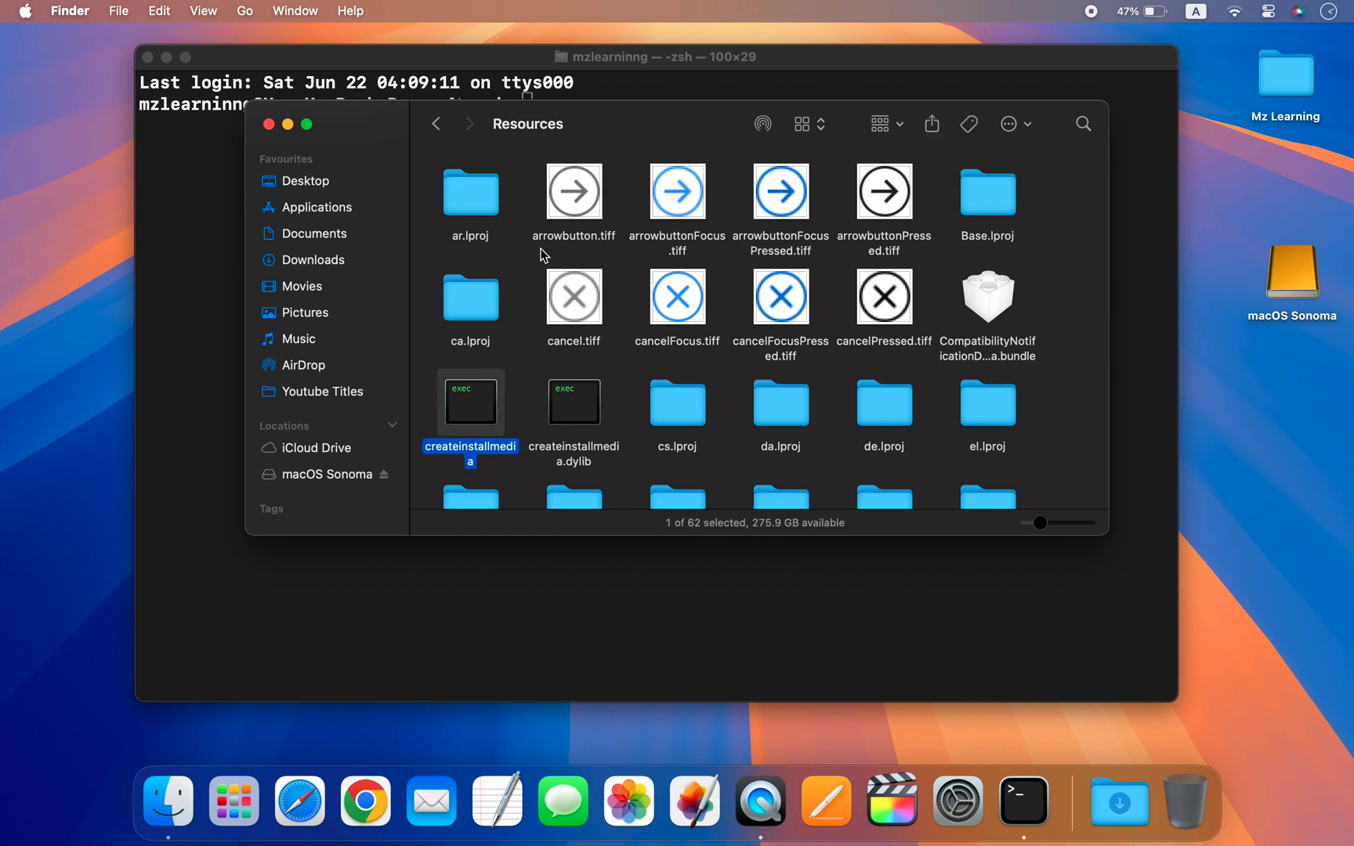
left_click_drag(616, 127, 590, 257)
left_click_drag(450, 527, 575, 157)
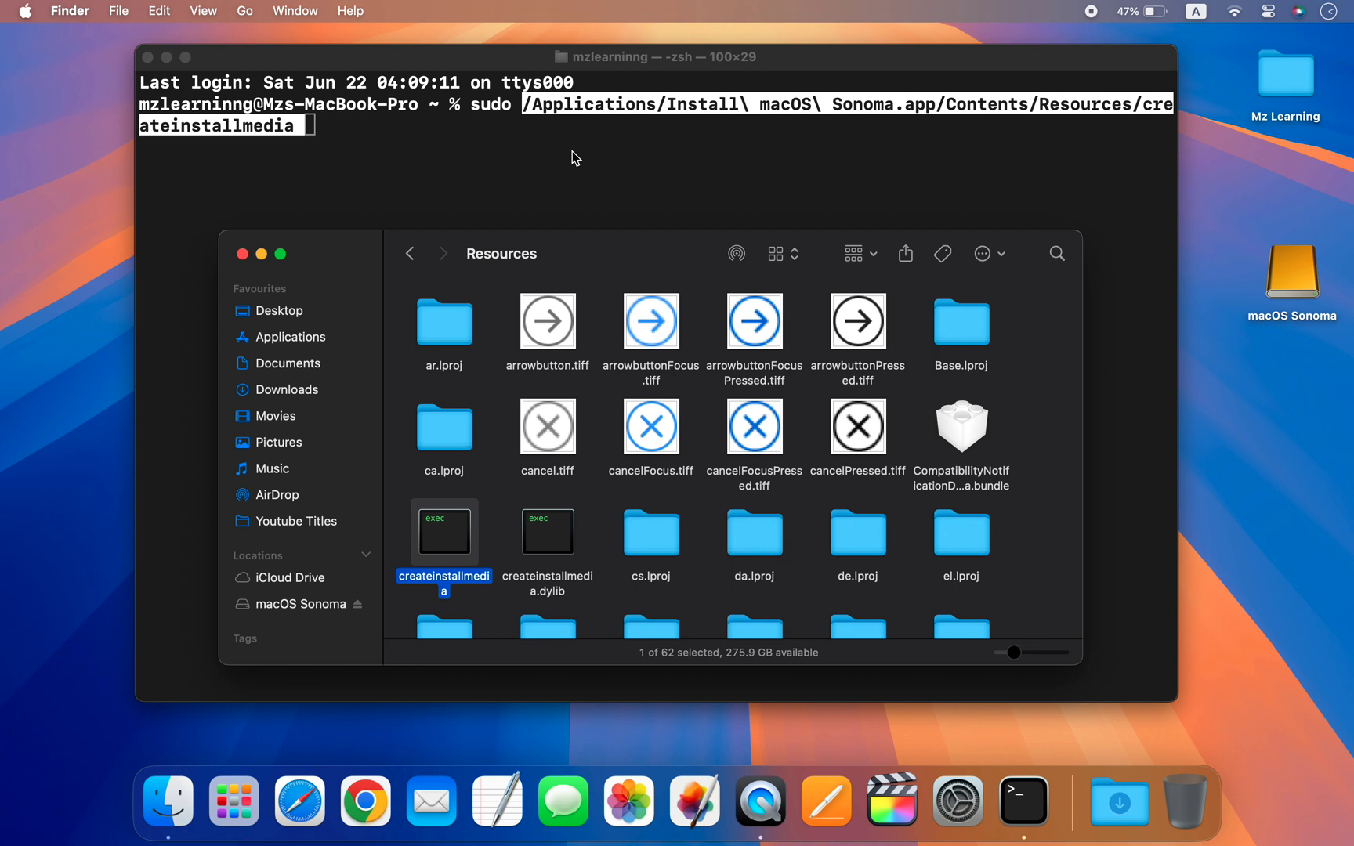
left_click(241, 252)
type("--")
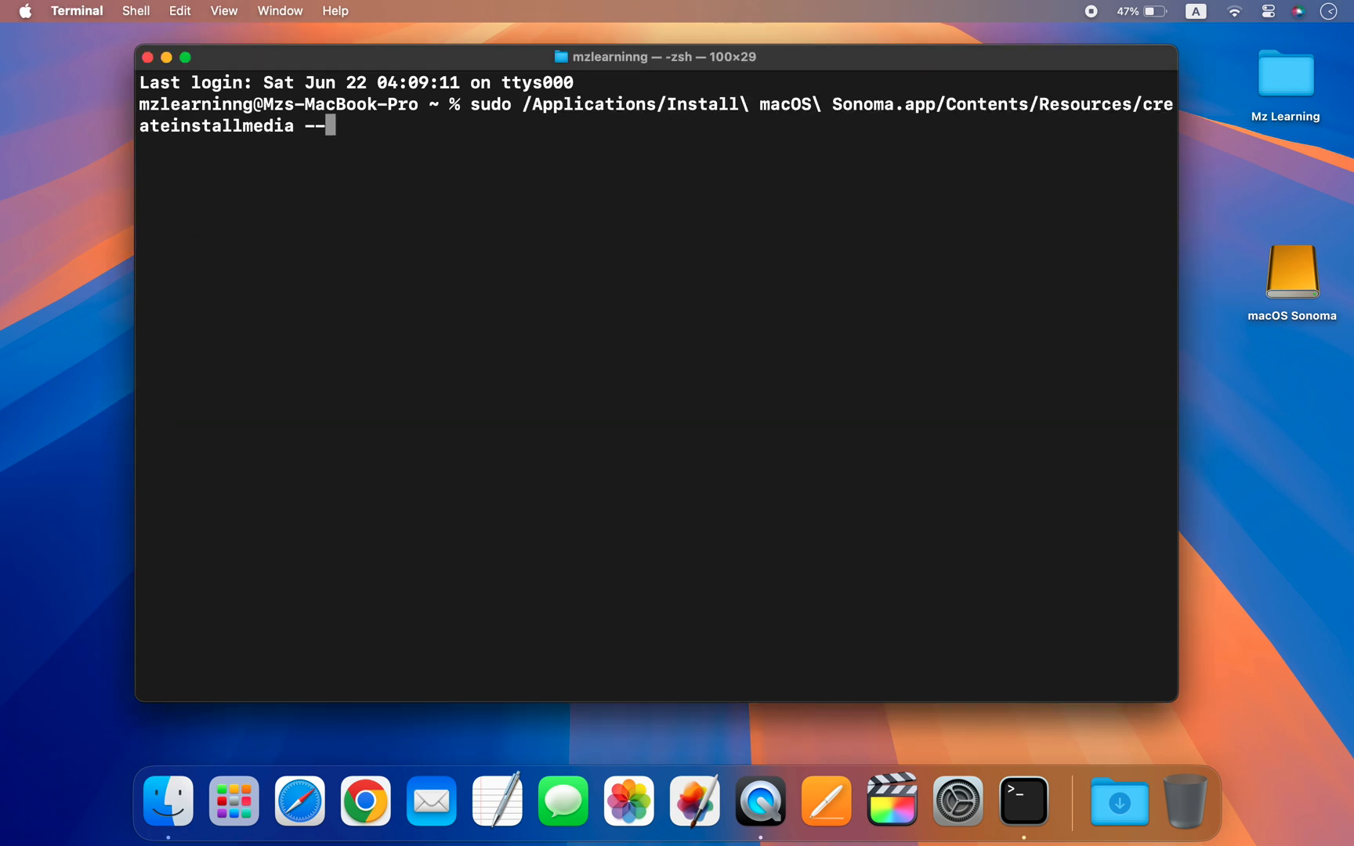
type("volume")
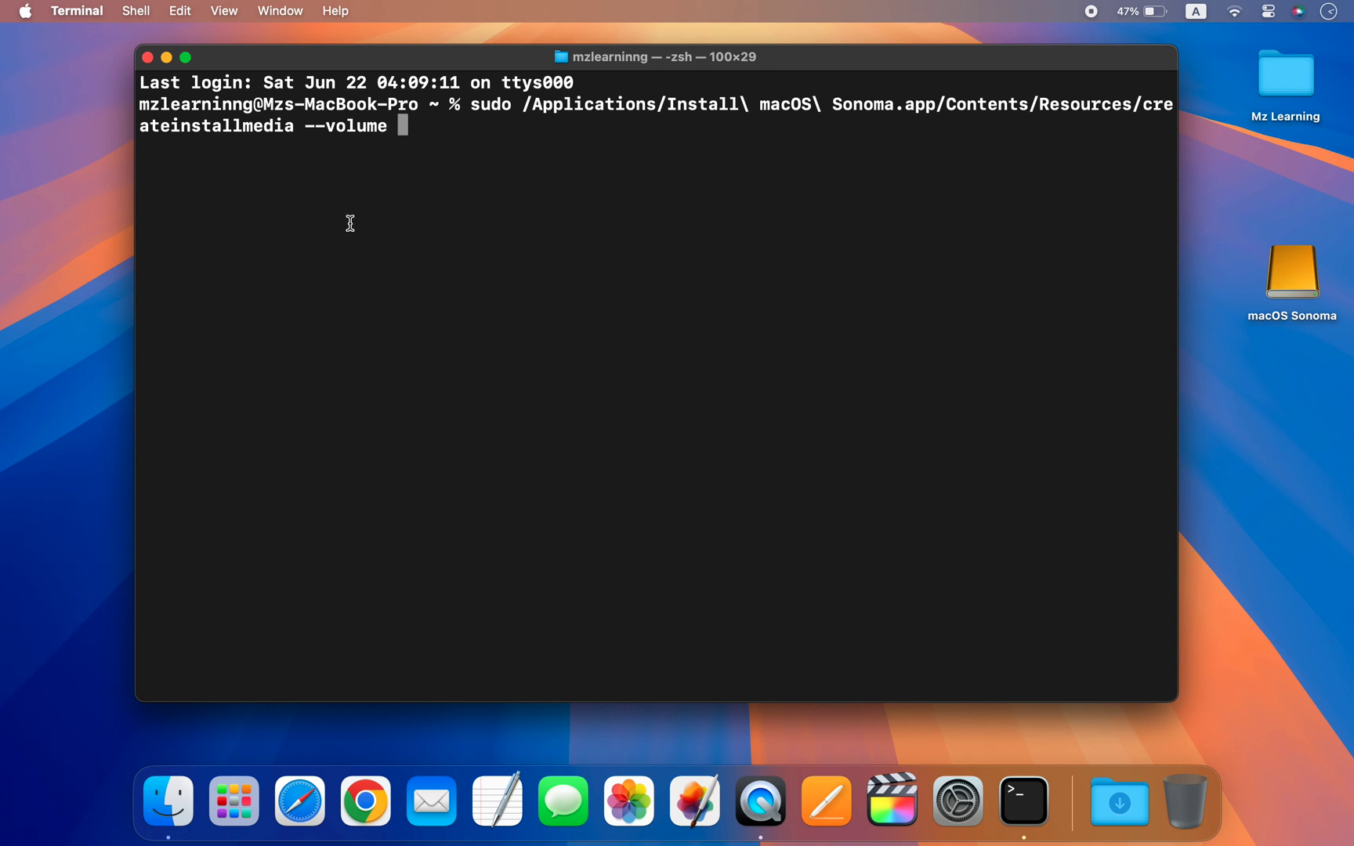
- Run createinstallmedia on the macOS Sonoma volume, entering the admin password and confirming with y
left_click_drag(1277, 293, 722, 234)
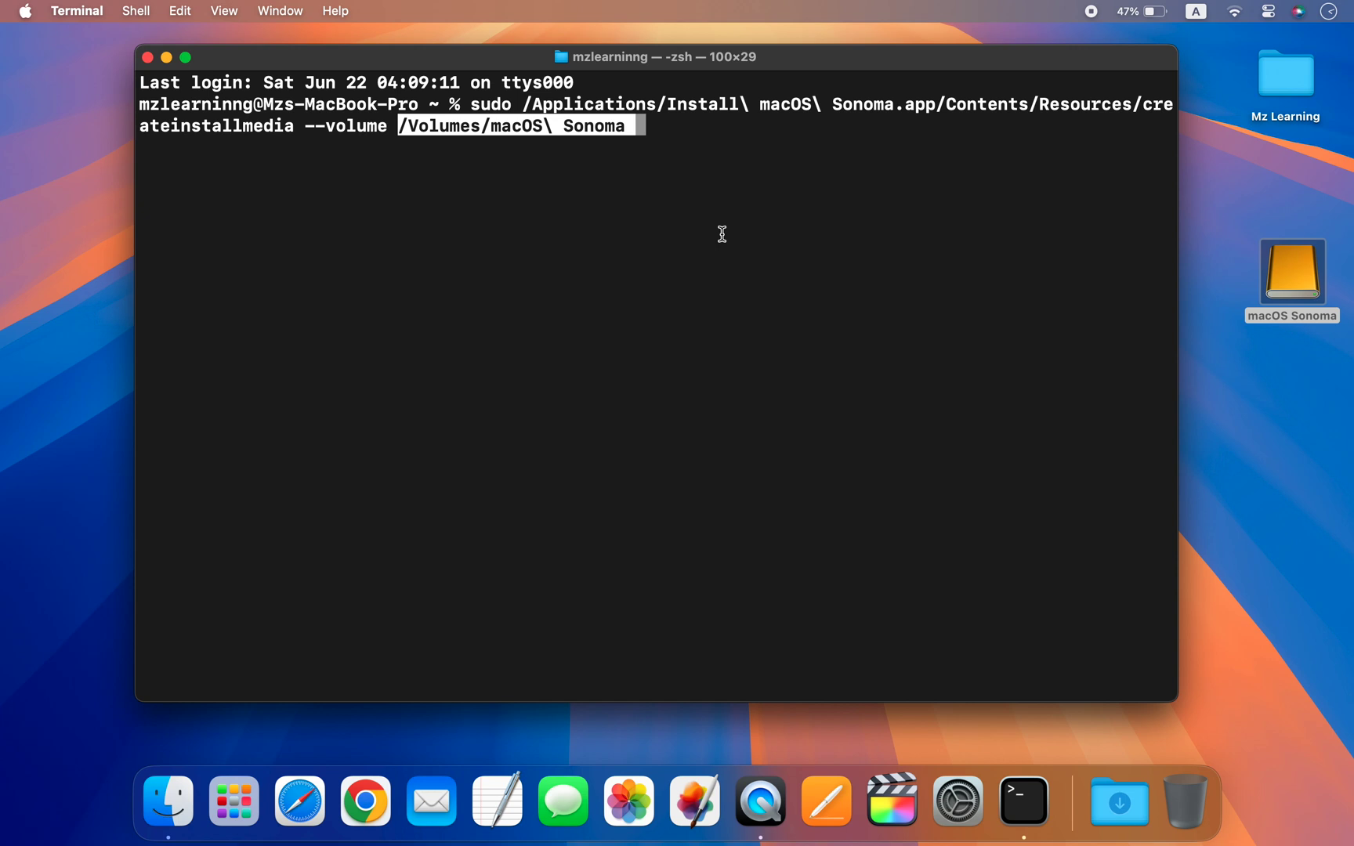
key("Return")
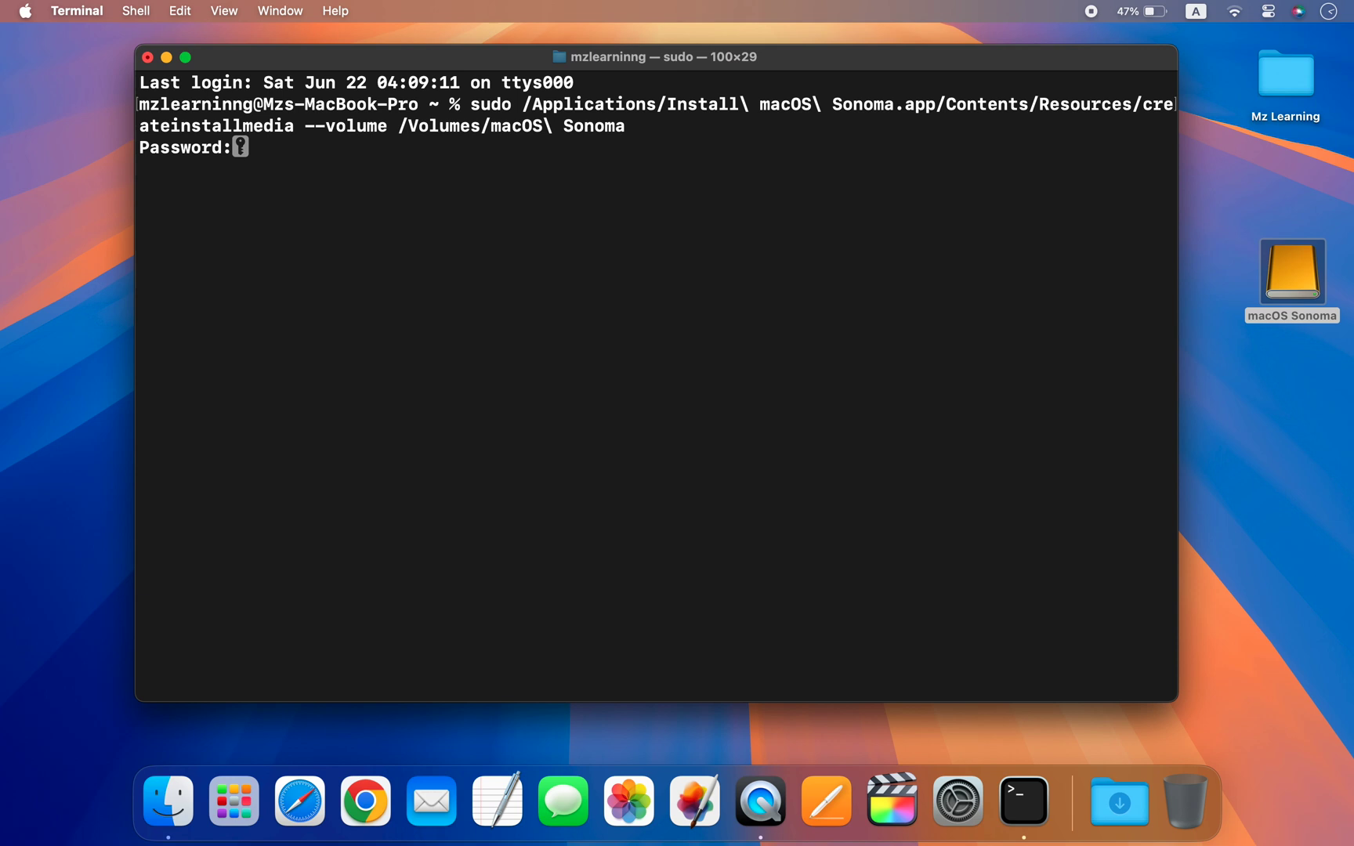
key("Return")
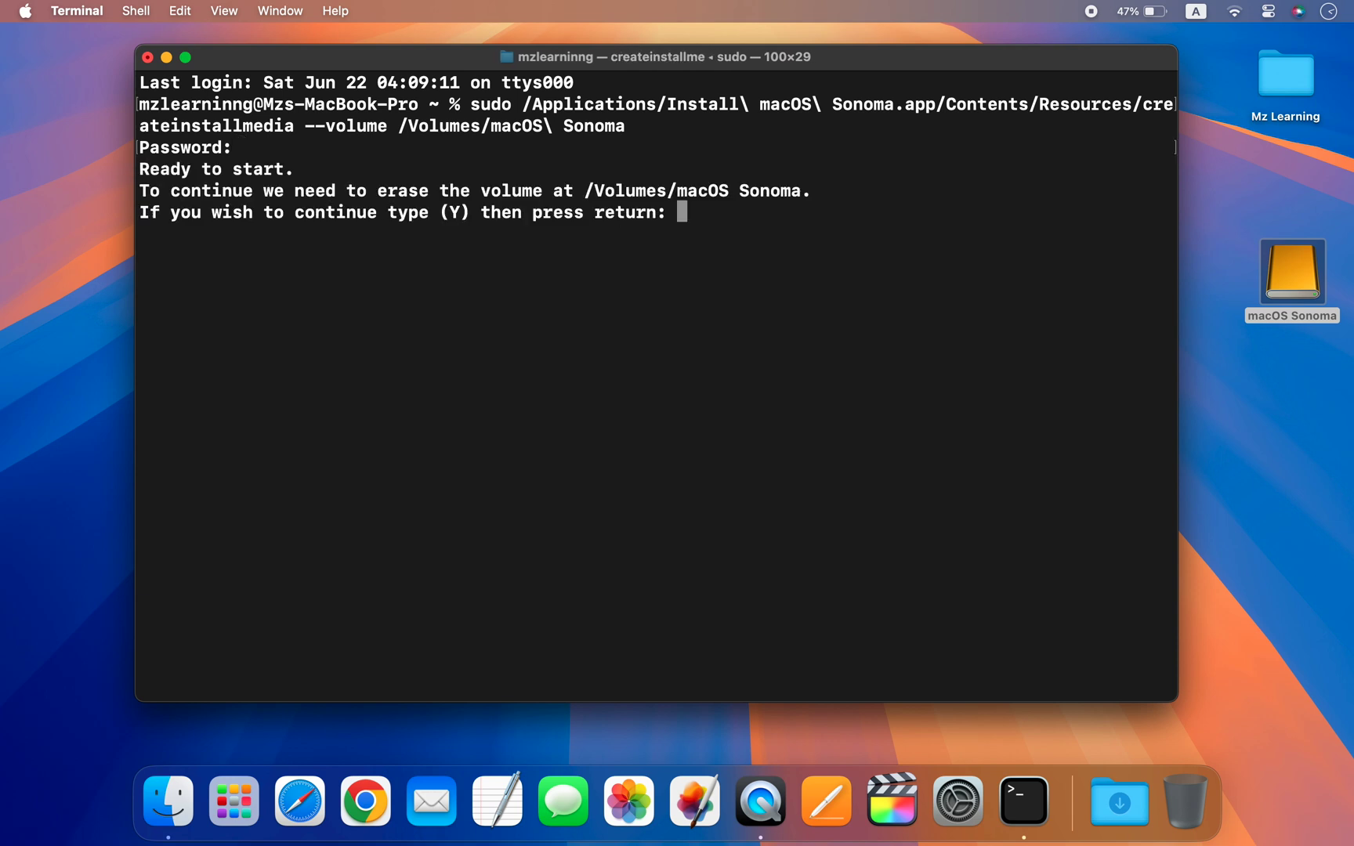
type("y")
key("Return")
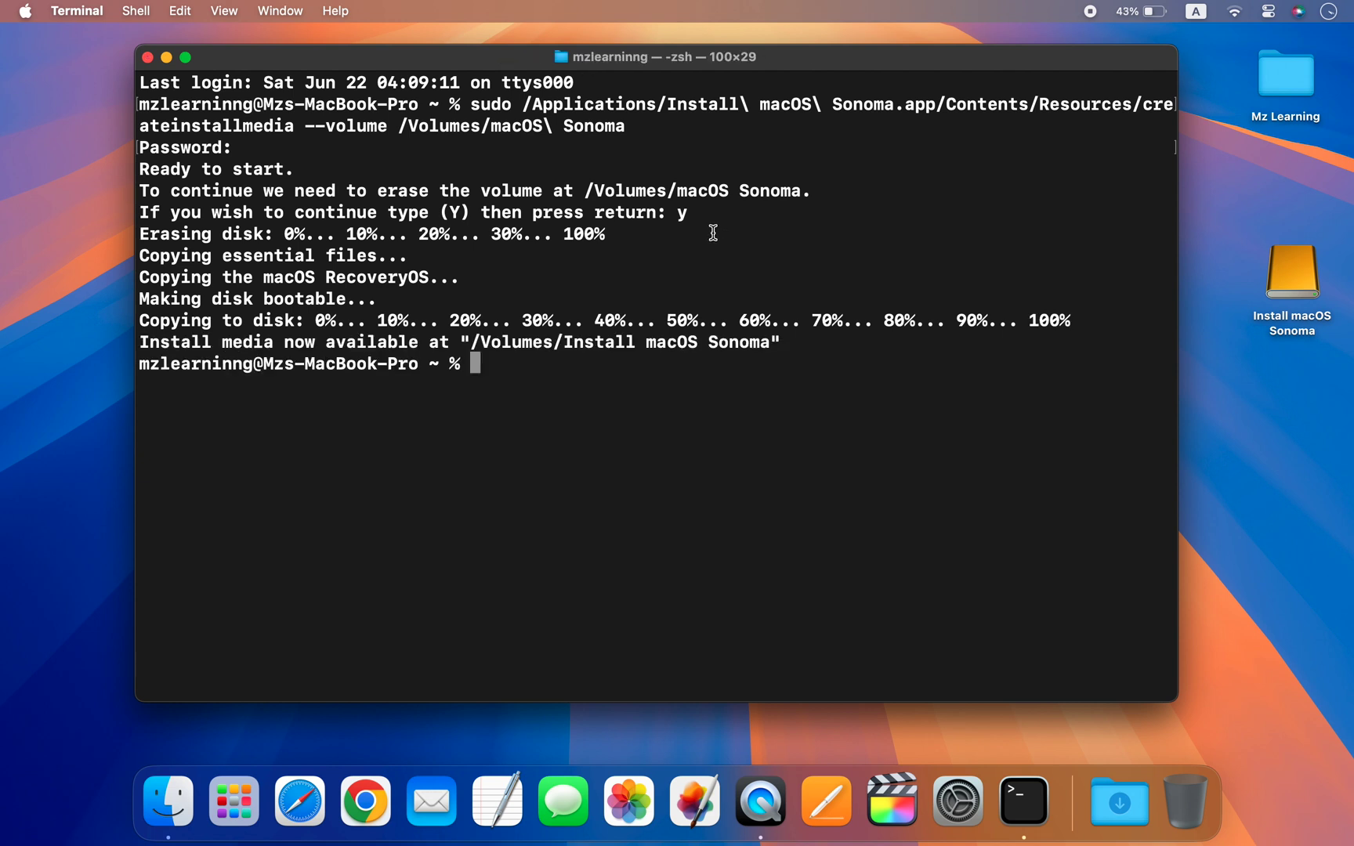
left_click_drag(142, 342, 420, 343)
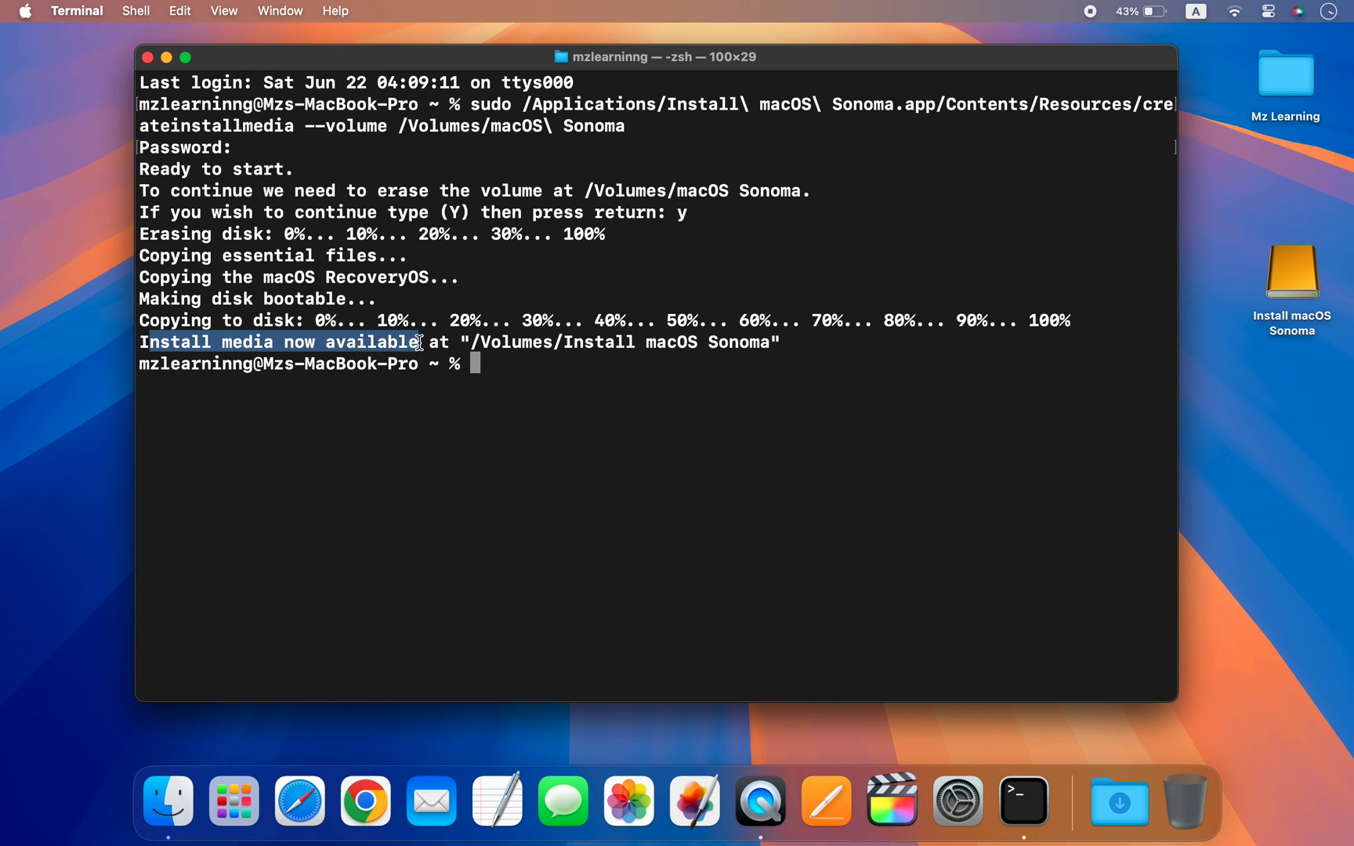
double_click(1272, 290)
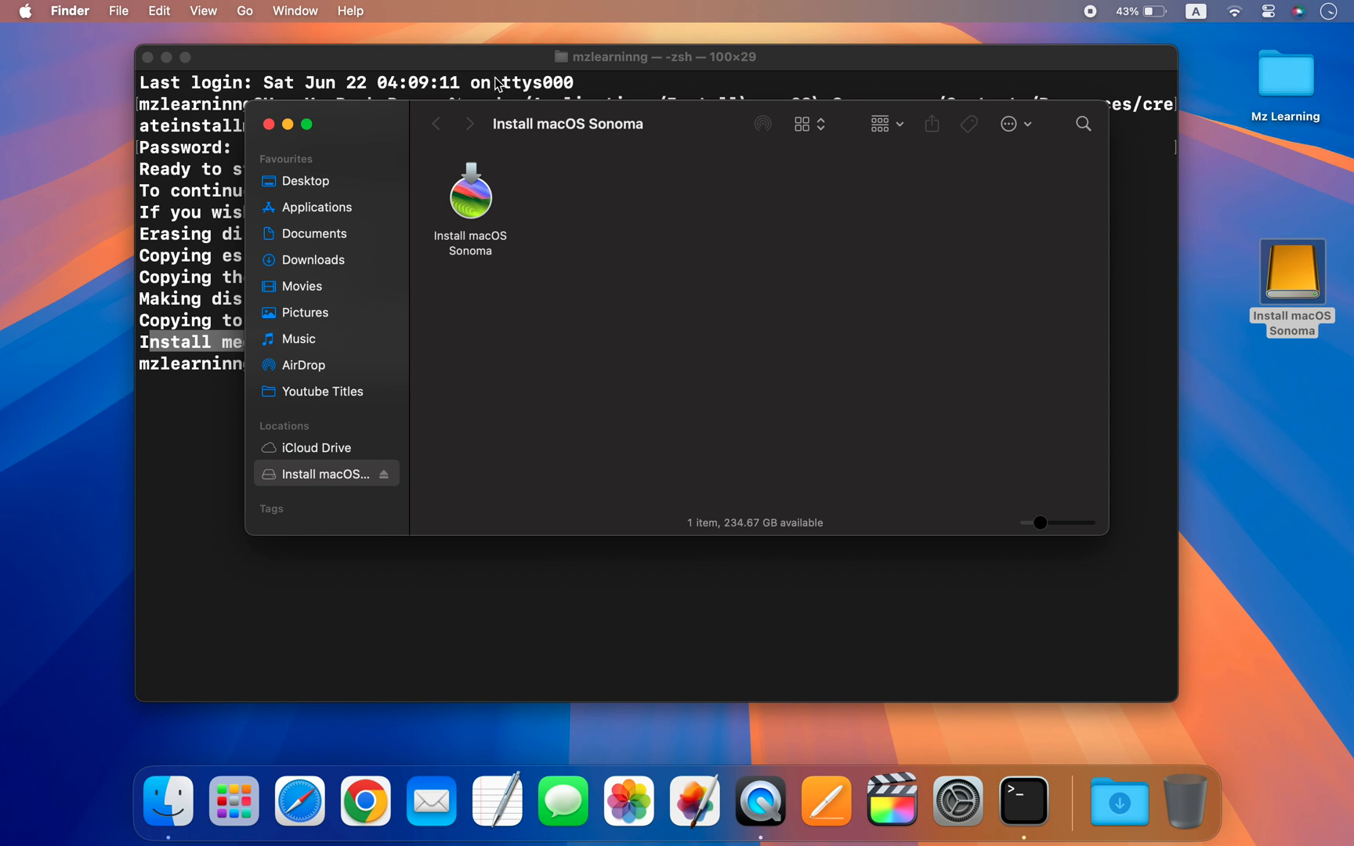
- Close Terminal and reposition the Finder window showing the Install macOS Sonoma drive
left_click(147, 58)
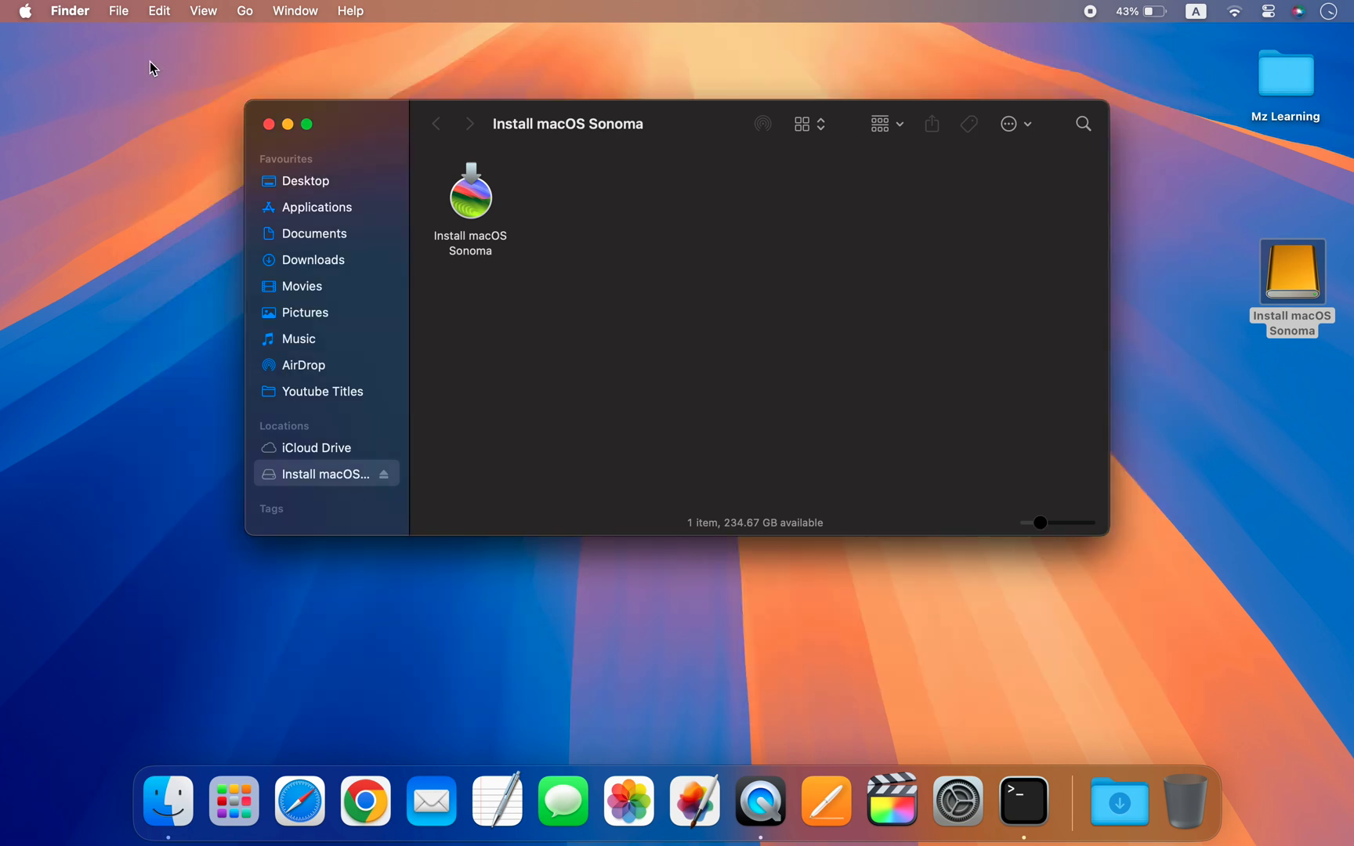
left_click_drag(603, 122, 554, 130)
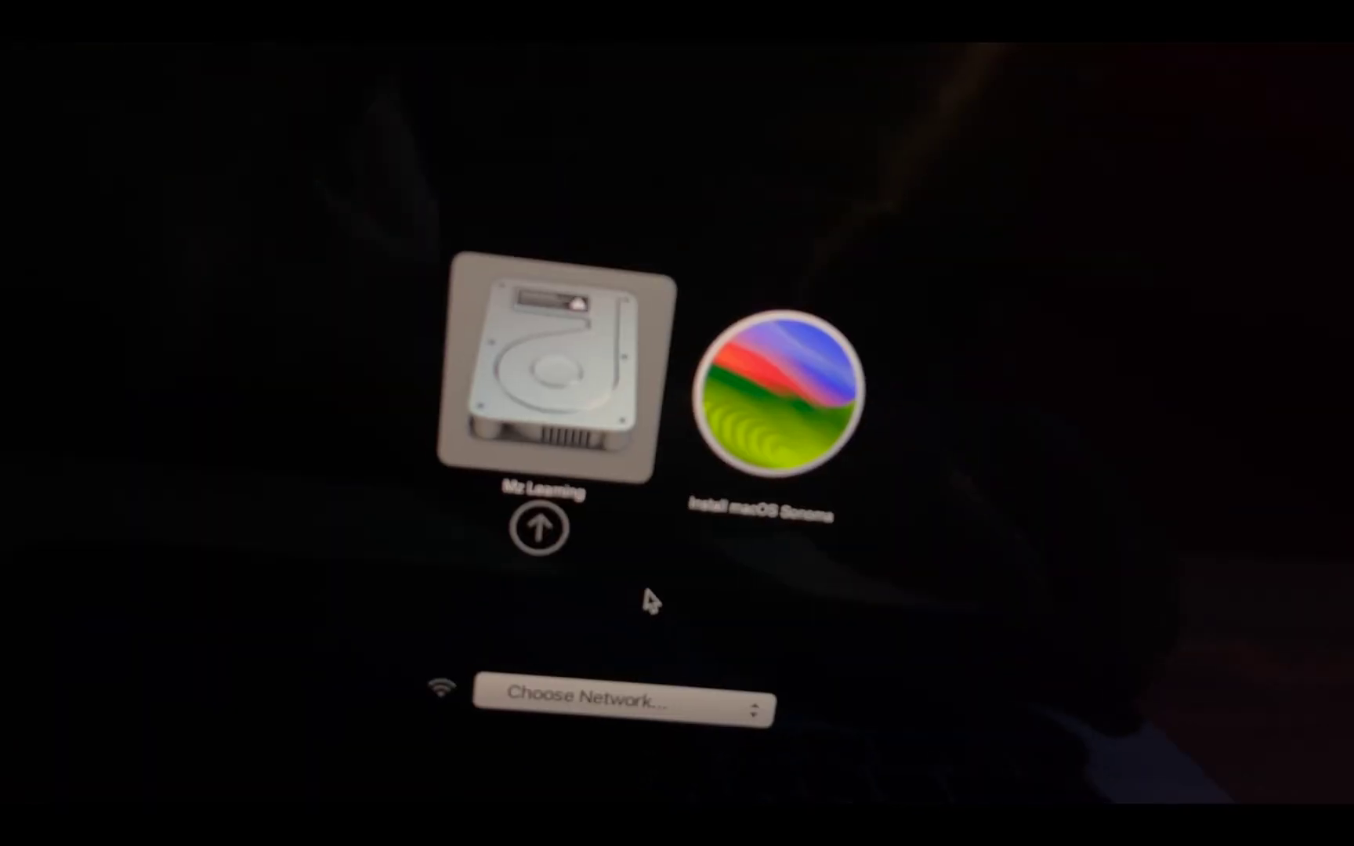
- Boot from Install macOS Sonoma, keep English, and launch Disk Utility from Recovery
key("Right")
key("Return")
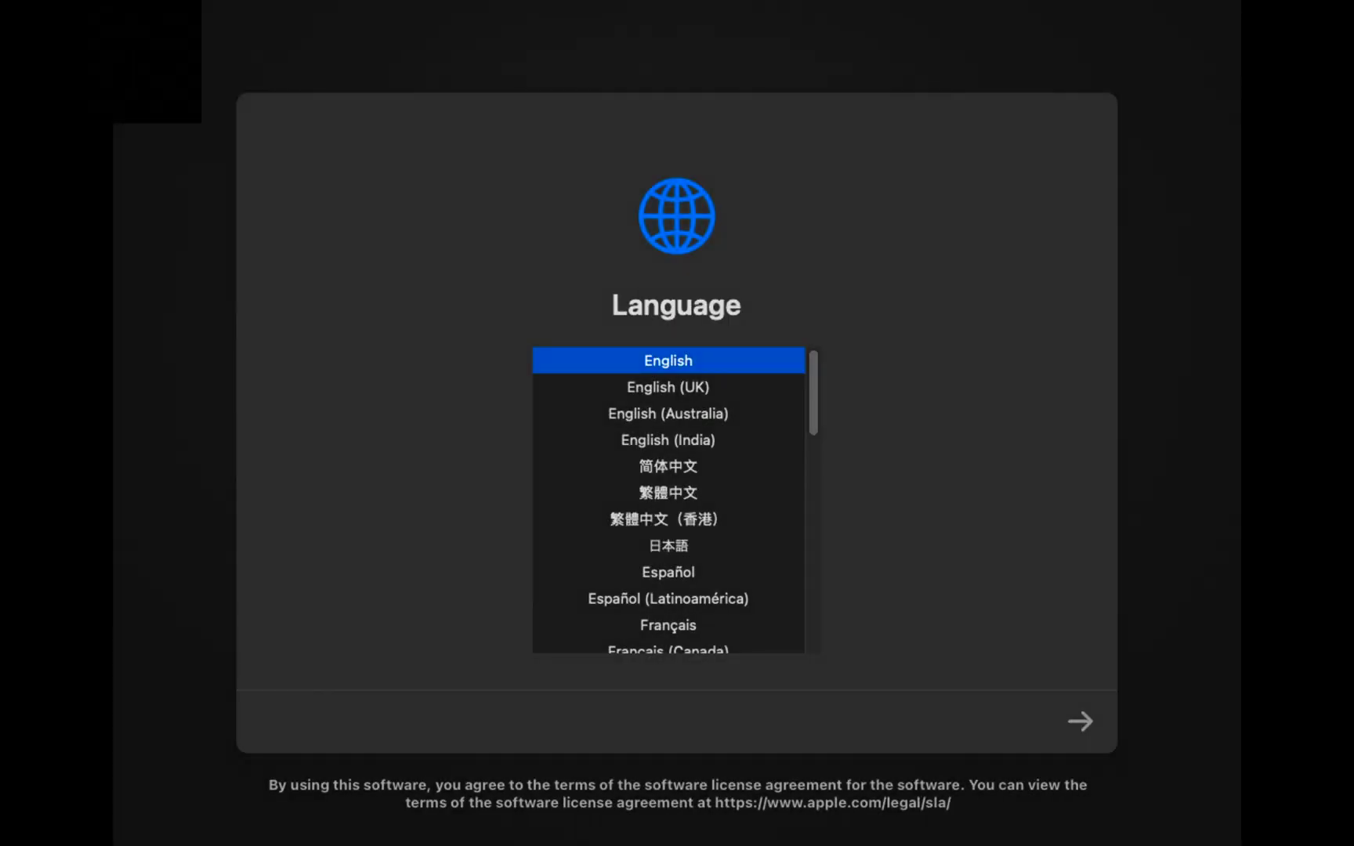
left_click(1080, 721)
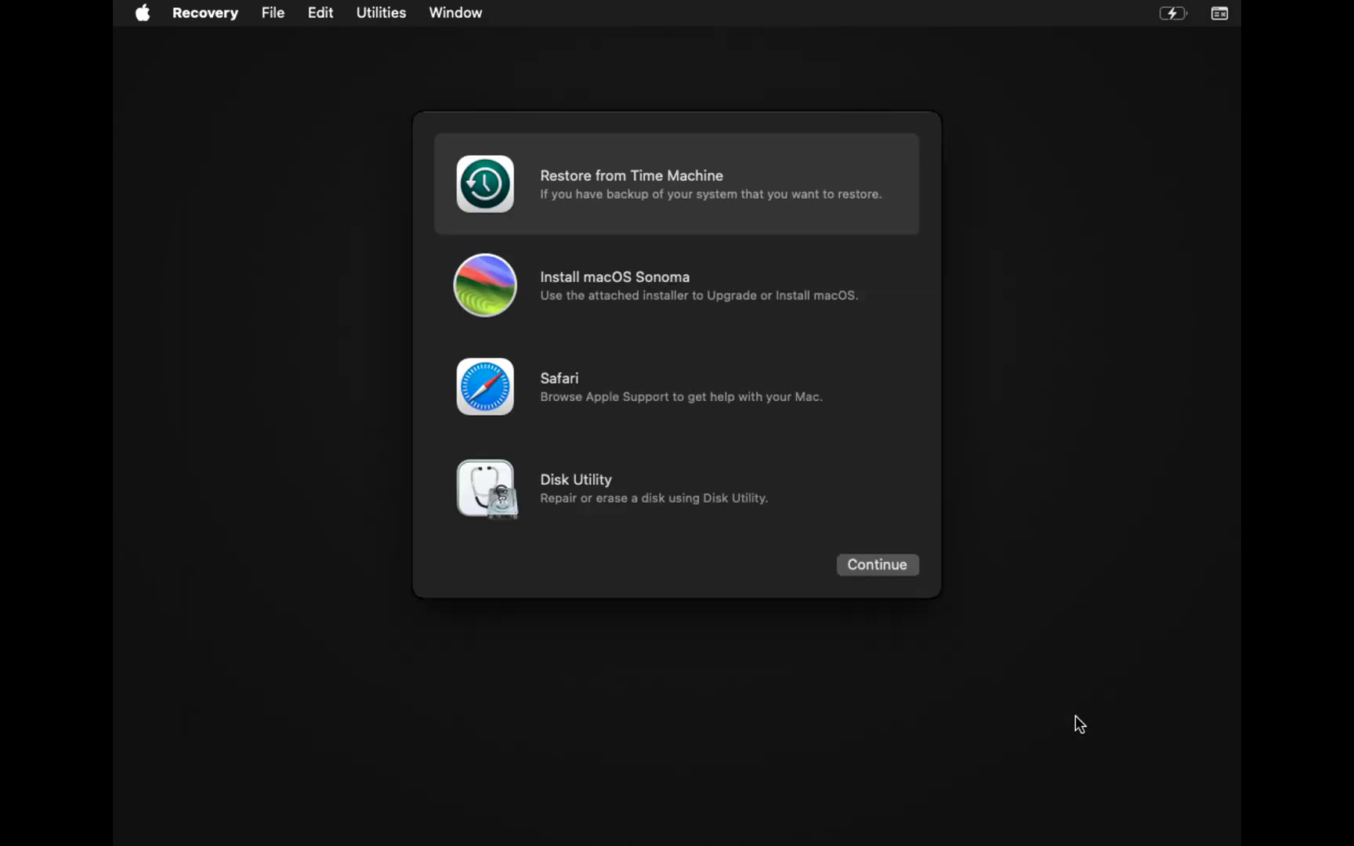
left_click(703, 502)
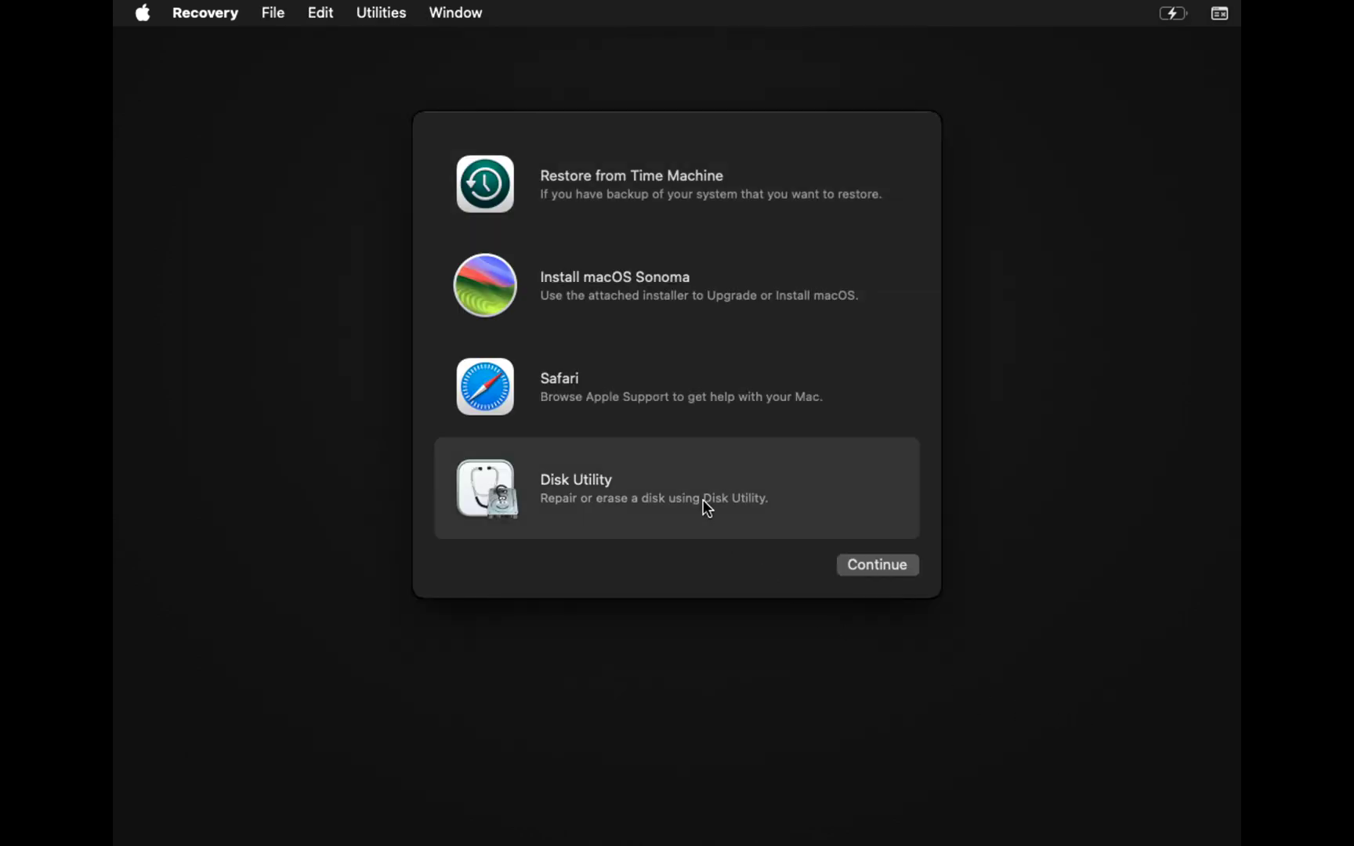
left_click(874, 566)
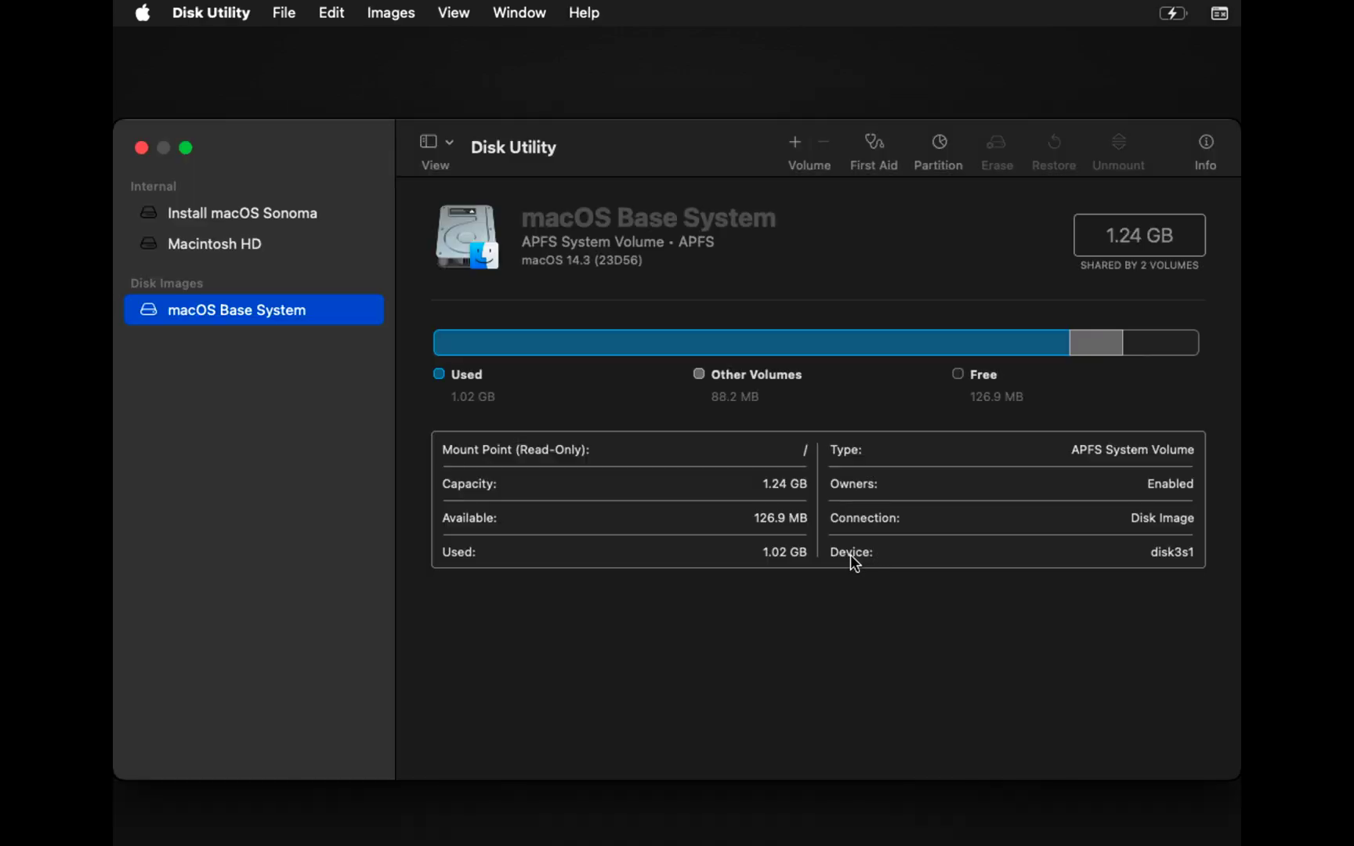
- Erase Macintosh HD with the APFS format, then close Disk Utility once erasing finishes
left_click(227, 252)
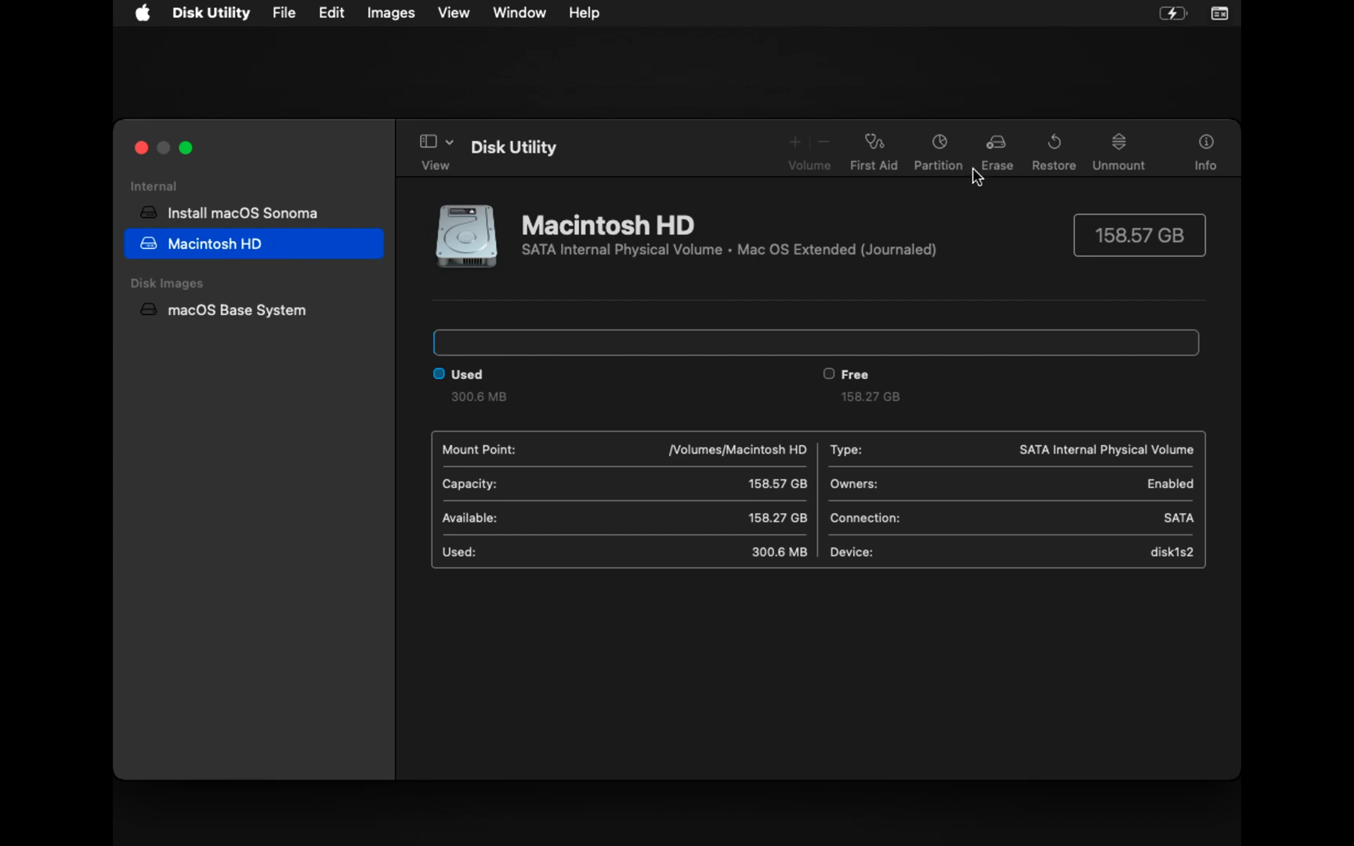
left_click(995, 146)
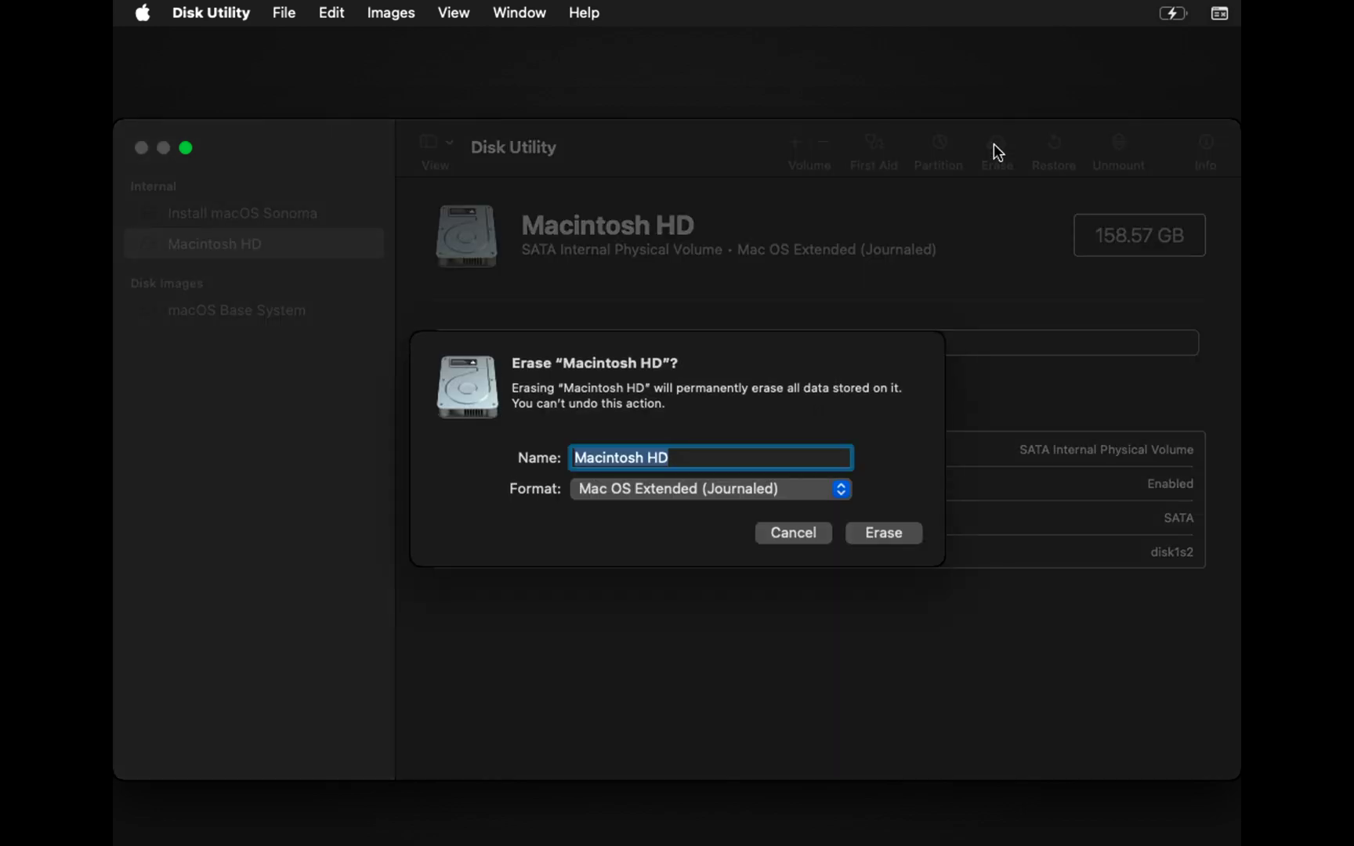
left_click(745, 485)
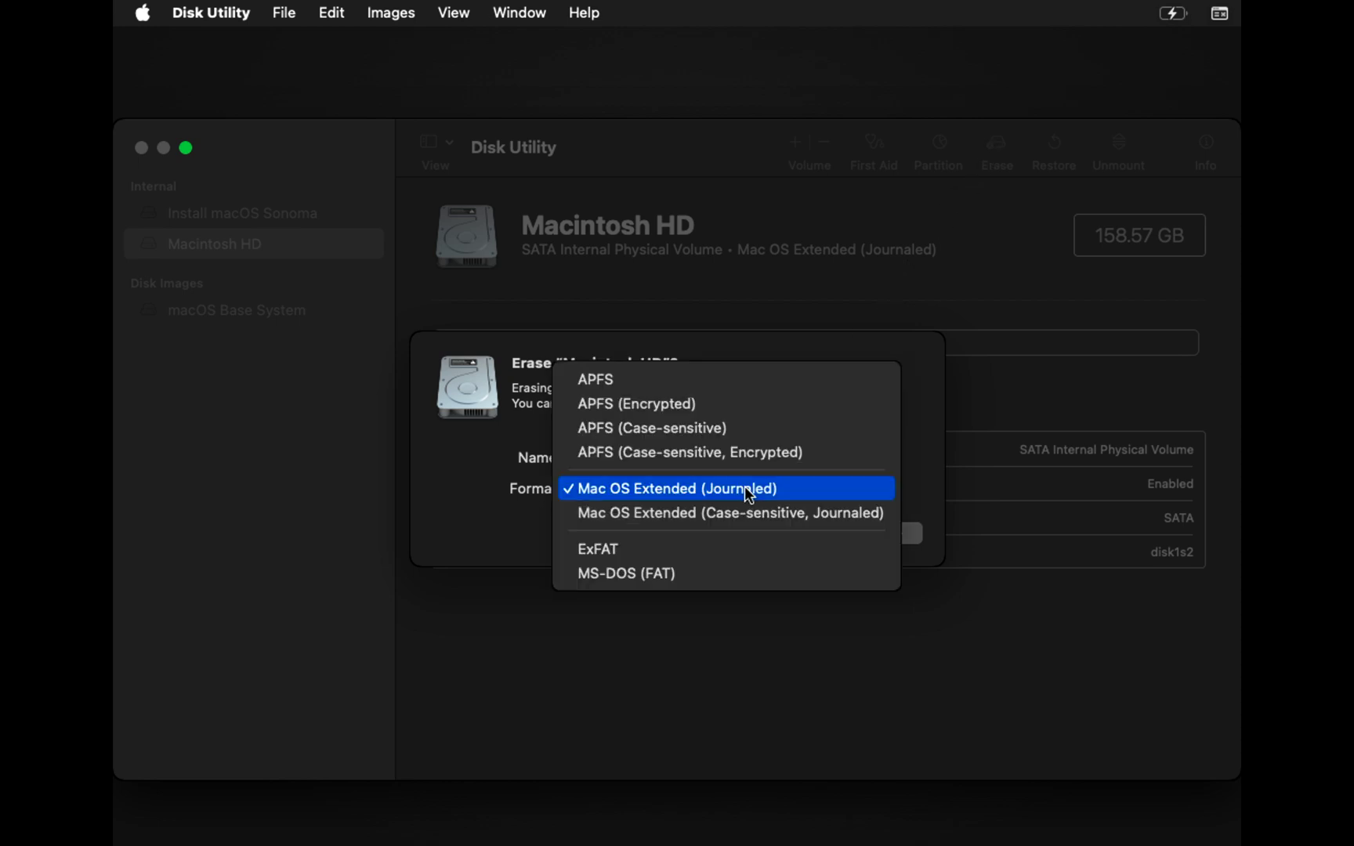
left_click(700, 382)
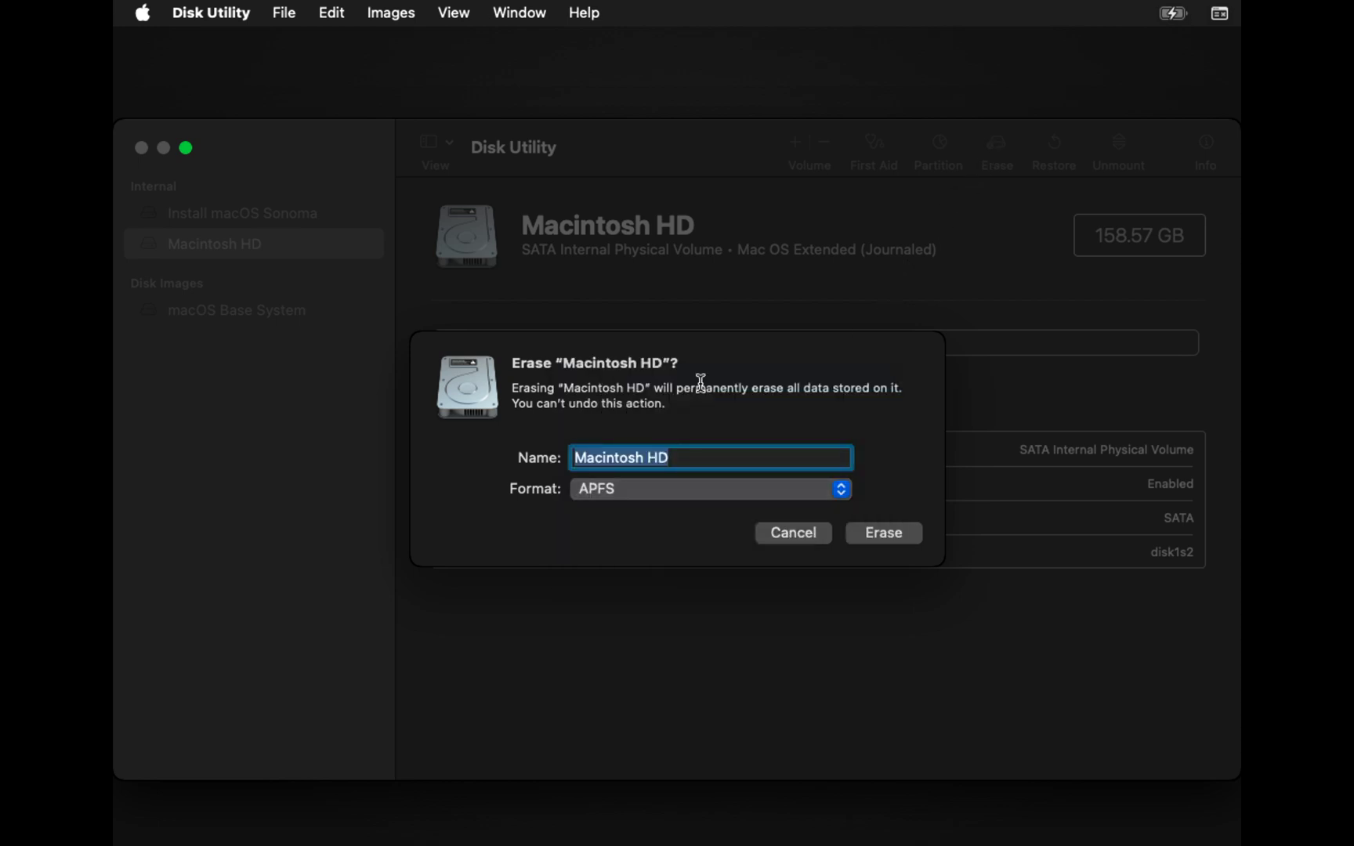
left_click(888, 534)
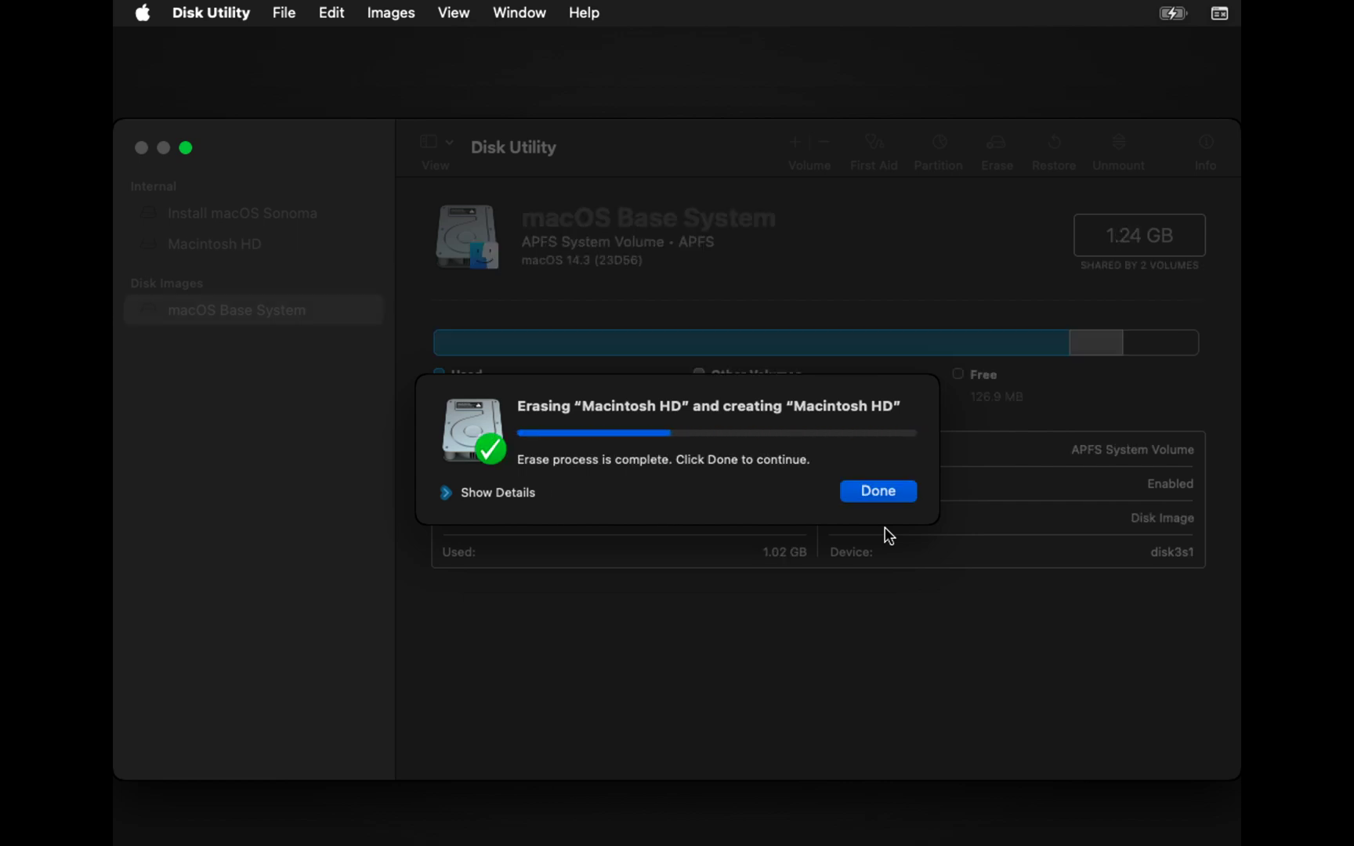
left_click(879, 491)
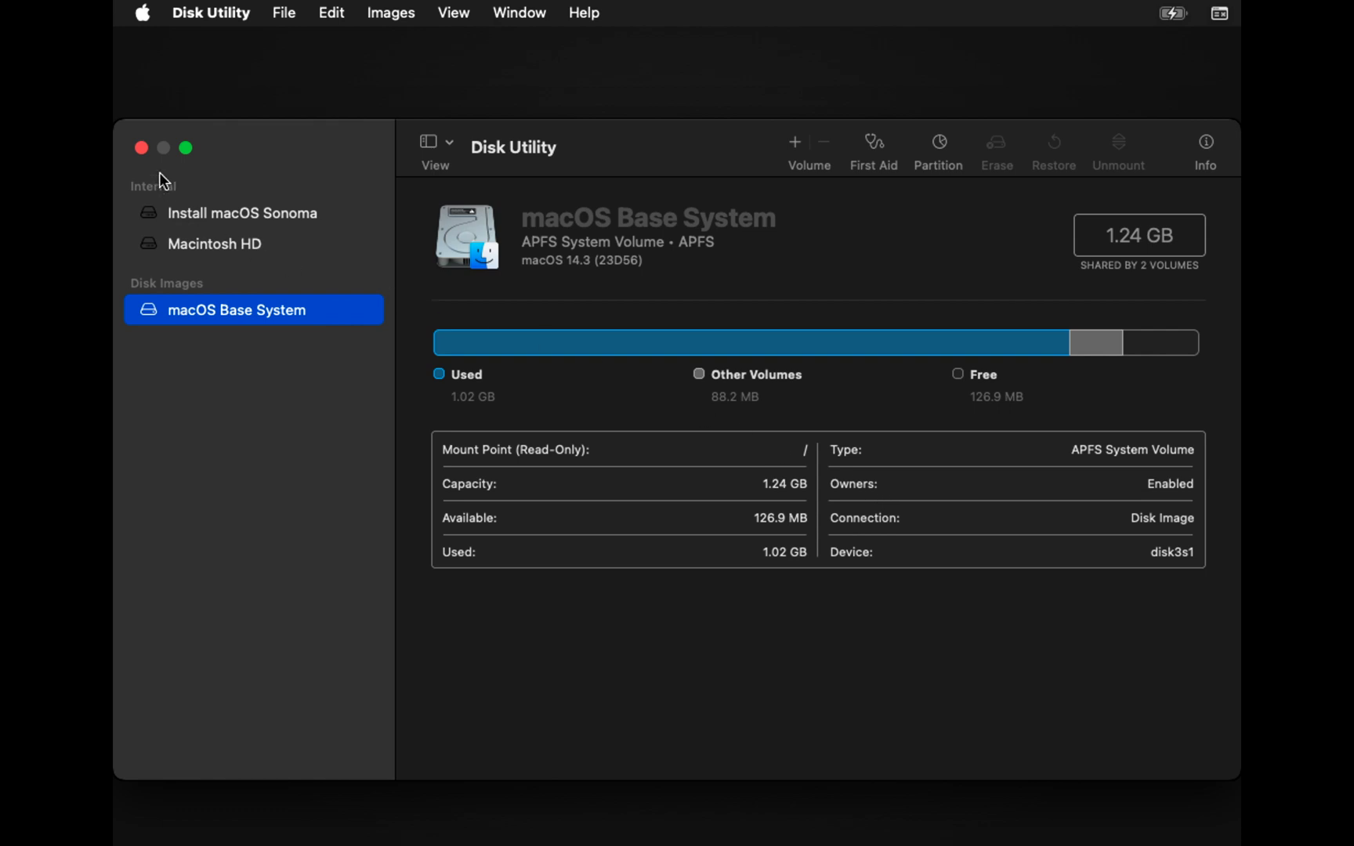
left_click(141, 148)
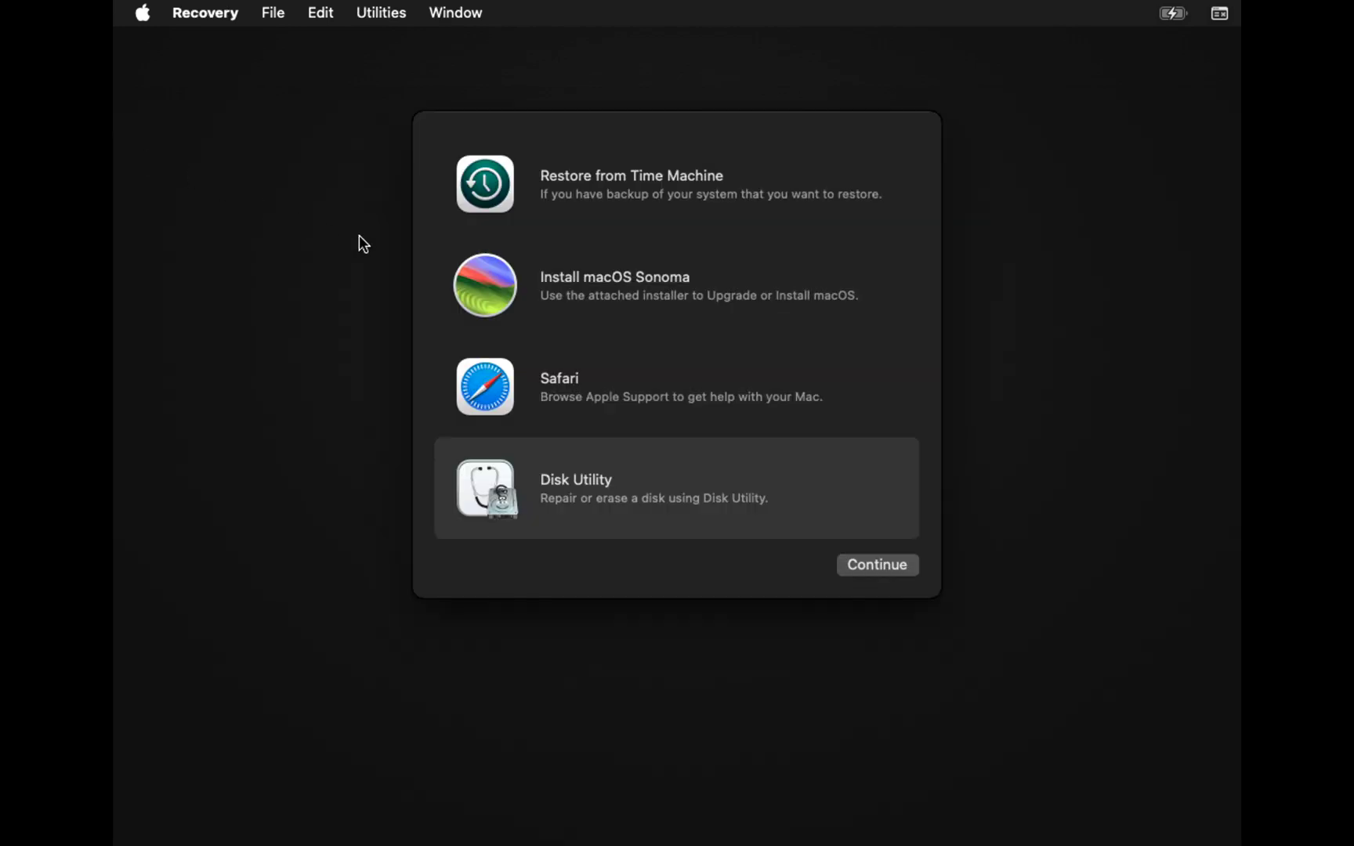
- Run Install macOS Sonoma, agree to the license, and install it onto Macintosh HD
left_click(567, 269)
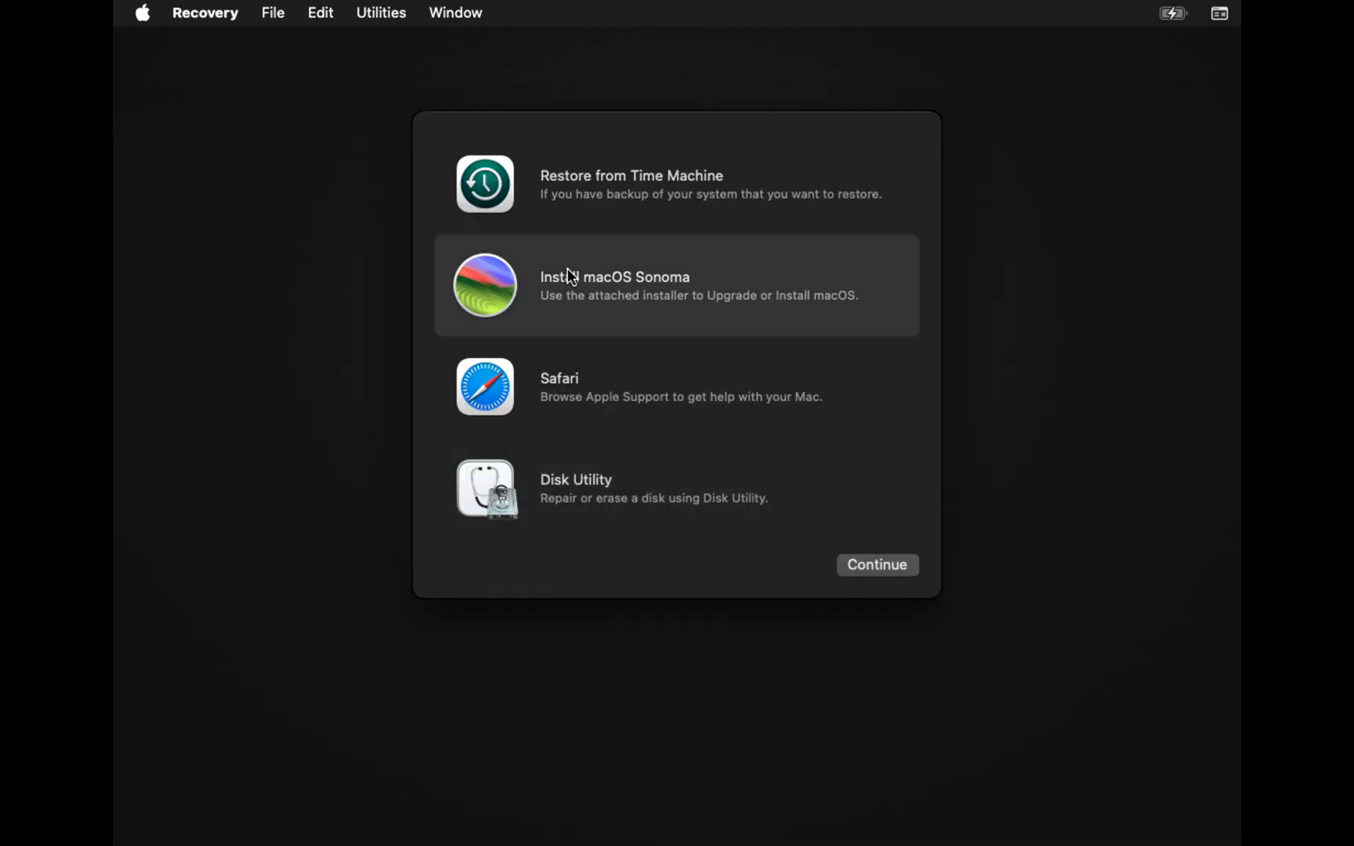
left_click(868, 557)
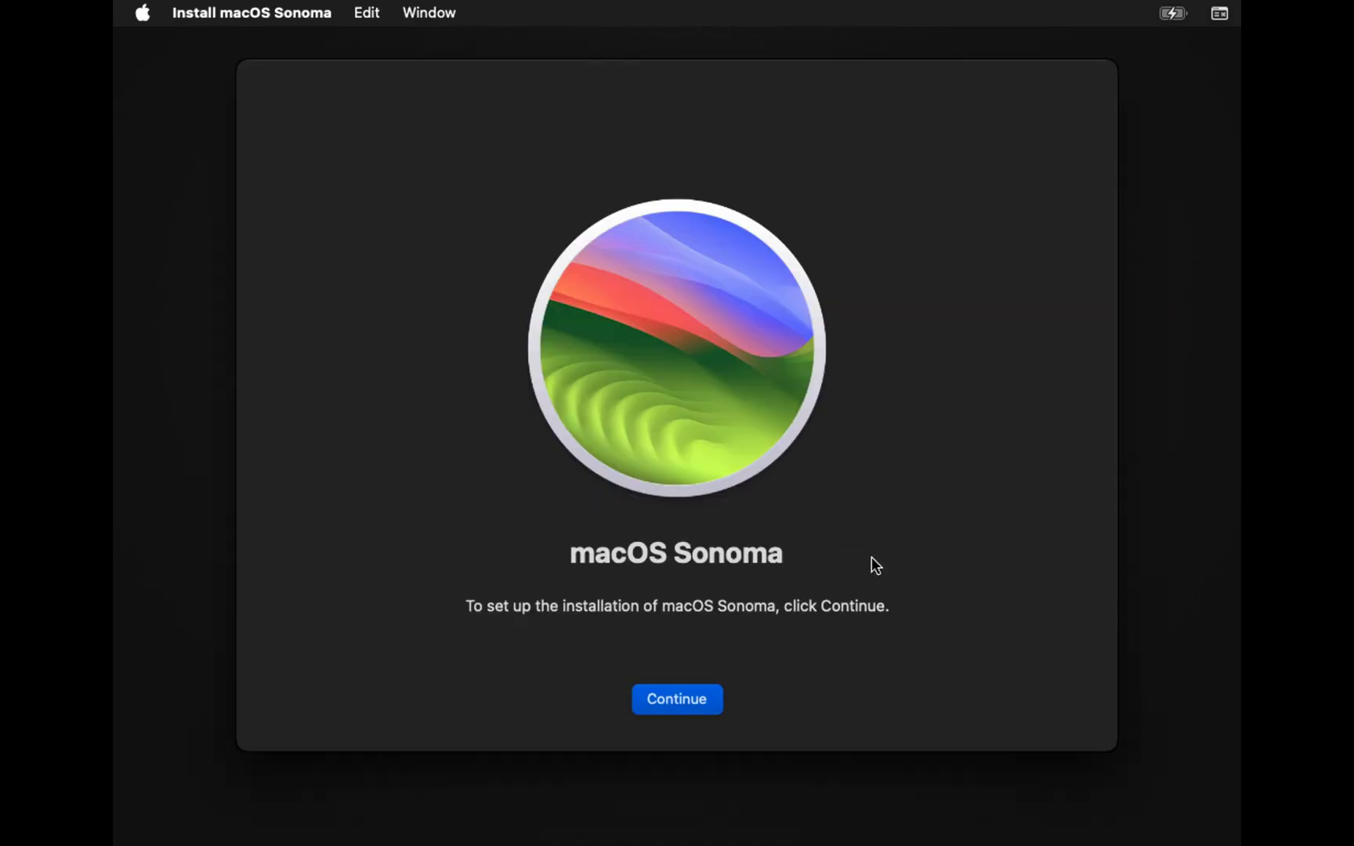
left_click(690, 701)
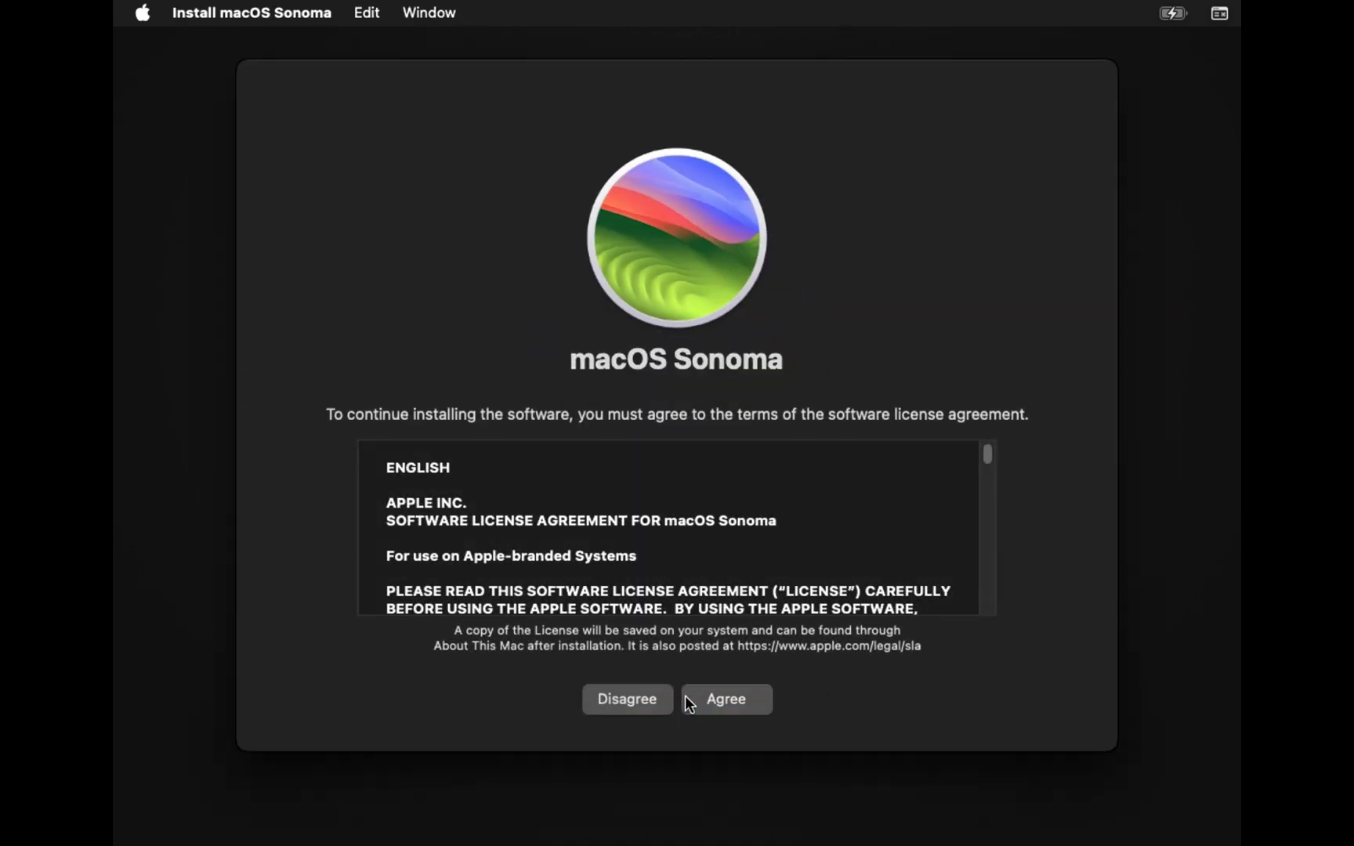
left_click(712, 700)
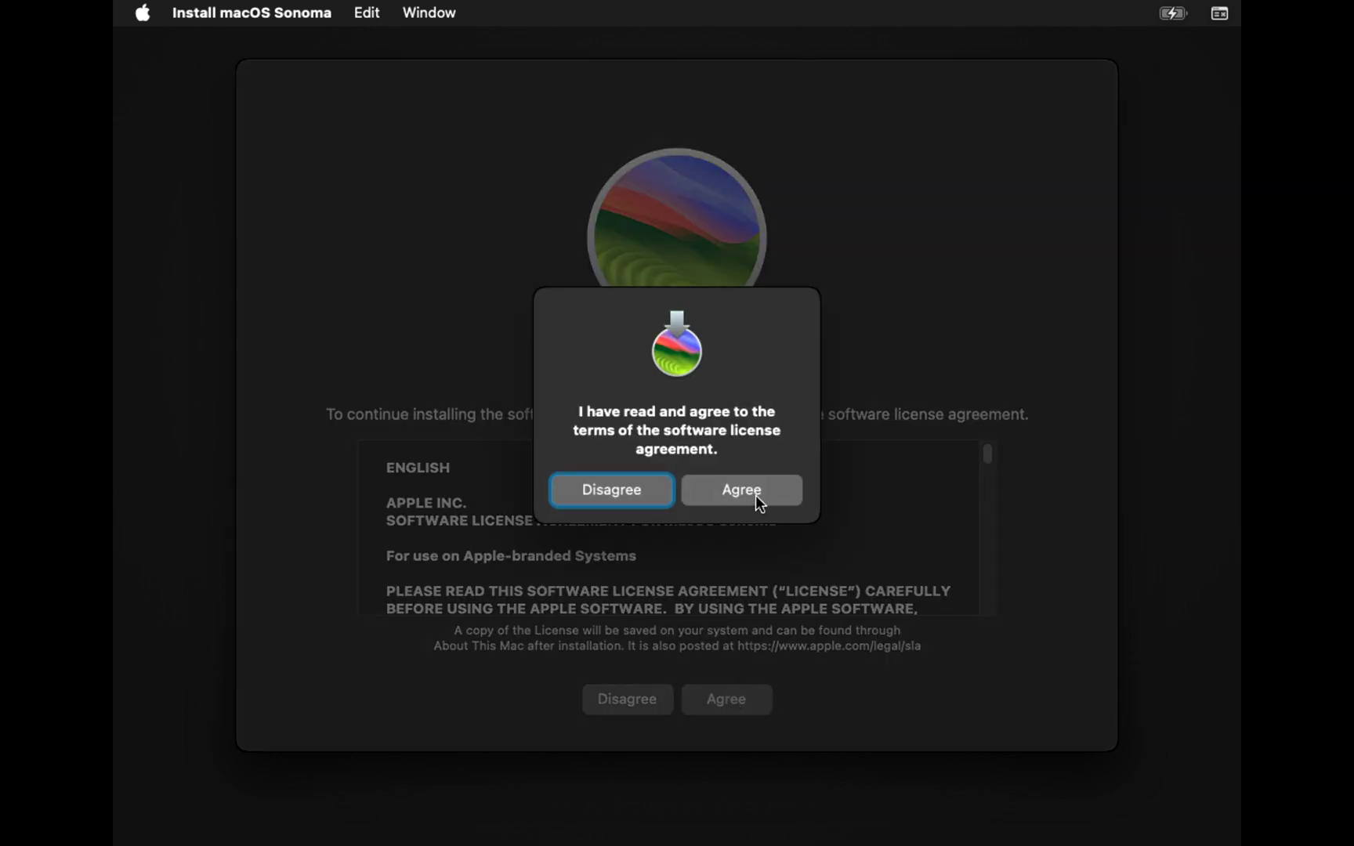
left_click(756, 494)
left_click(693, 531)
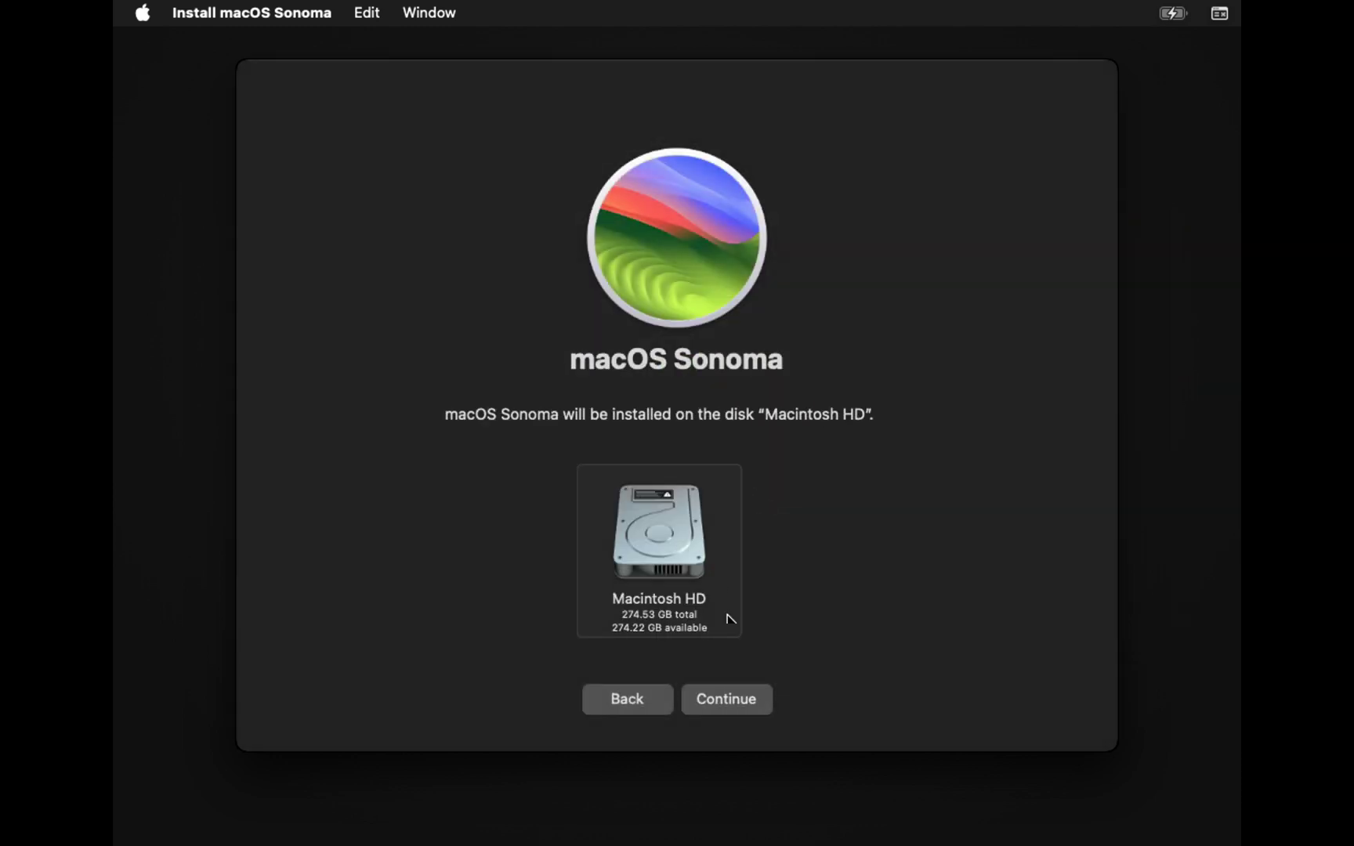
left_click(726, 697)
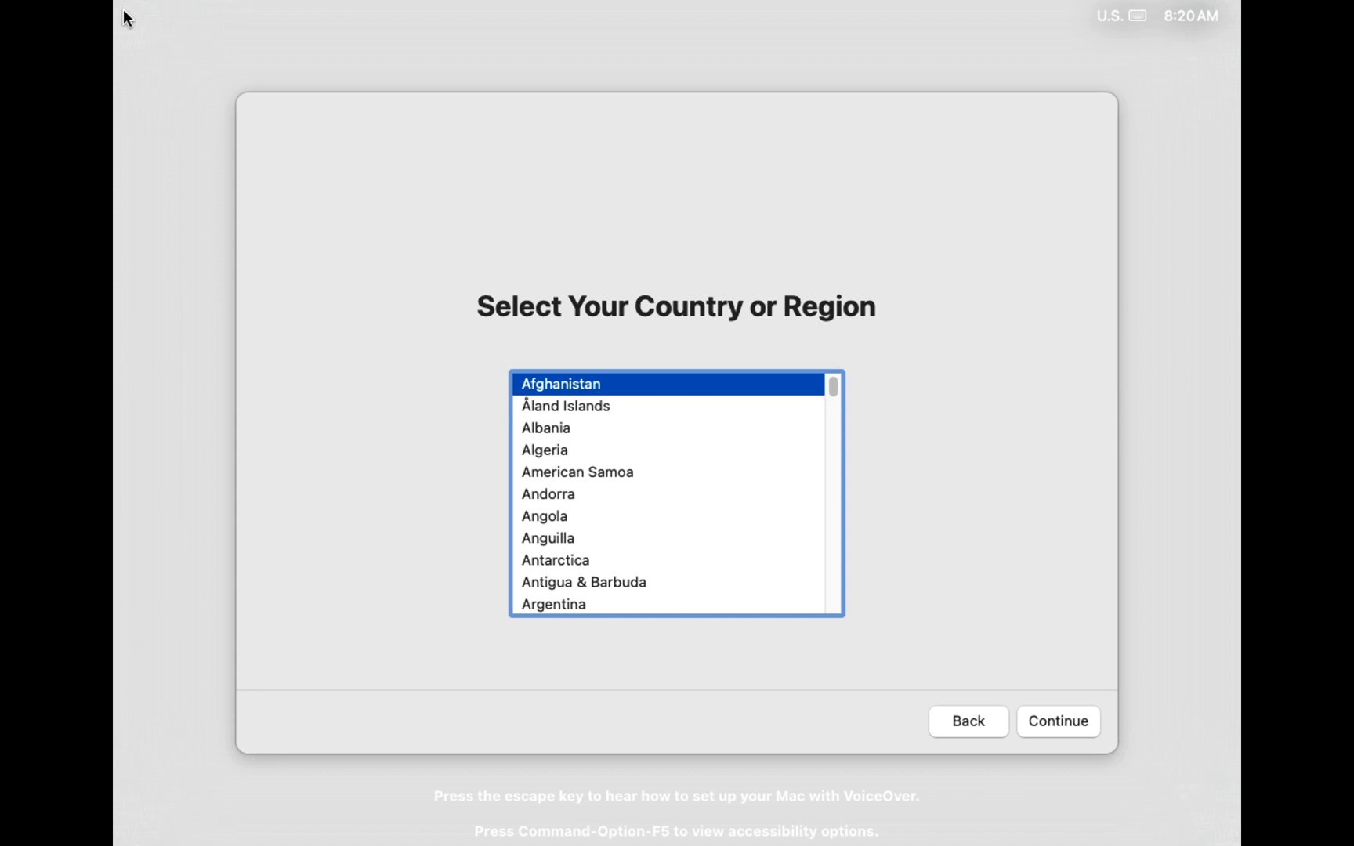
- Choose Singapore as the country or region and skip Migration Assistant
key("u")
scroll(562, 551, "up", 10)
left_click(562, 551)
left_click(1040, 719)
left_click(1040, 720)
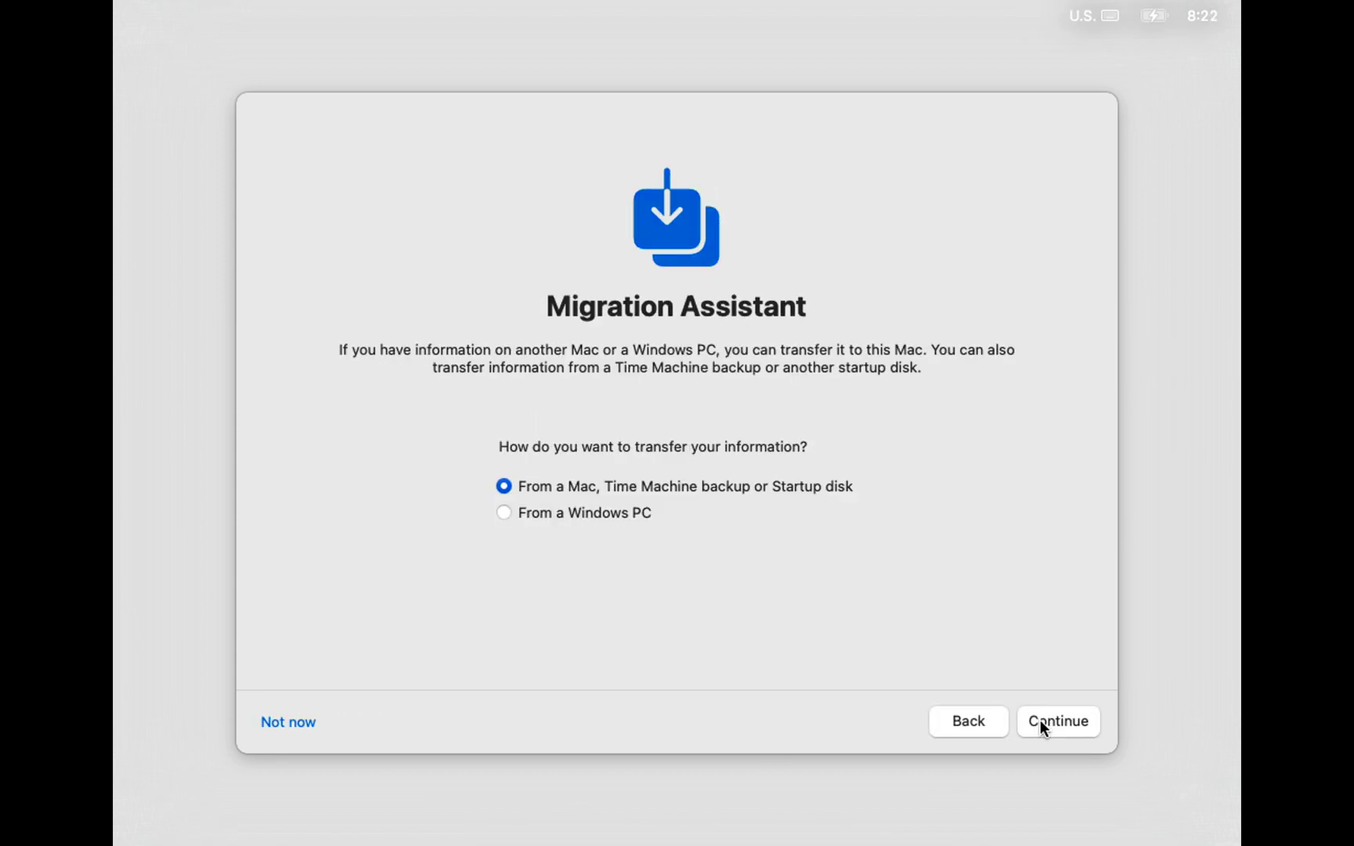
- Create the computer account, entering its full name and the password twice
type("Mz Learning")
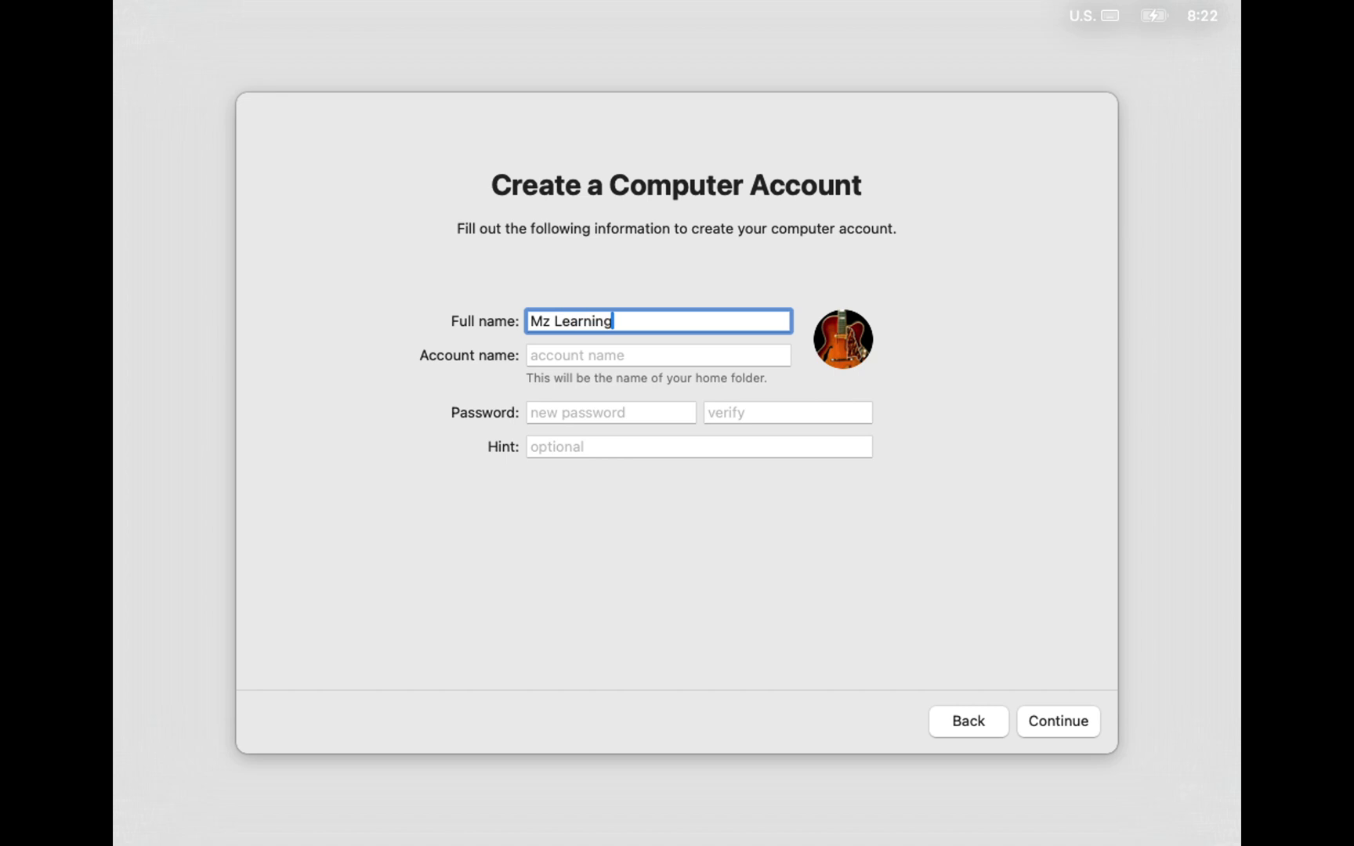
key("Tab")
key("Tab")
type("******")
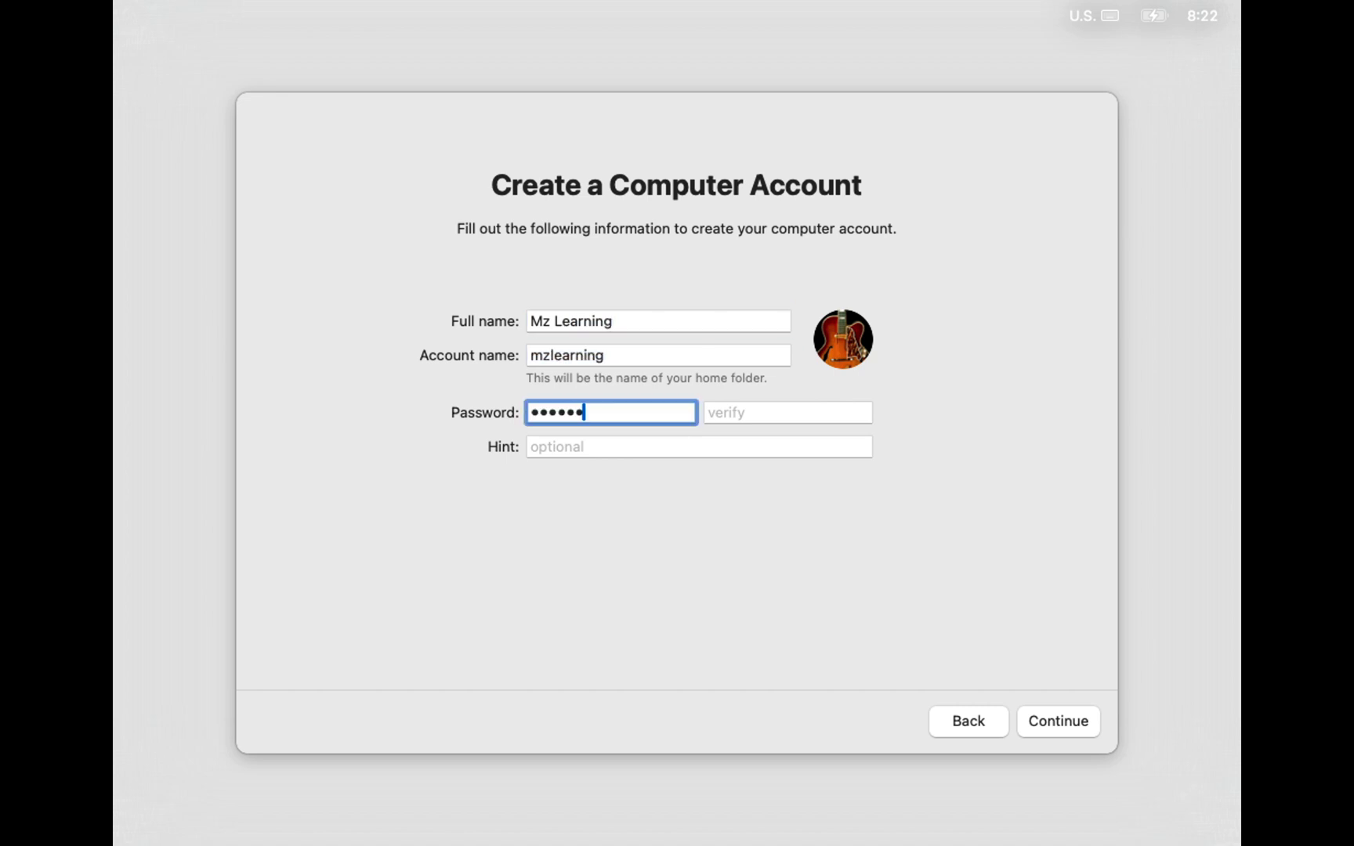
key("Tab")
type("******")
left_click(1044, 720)
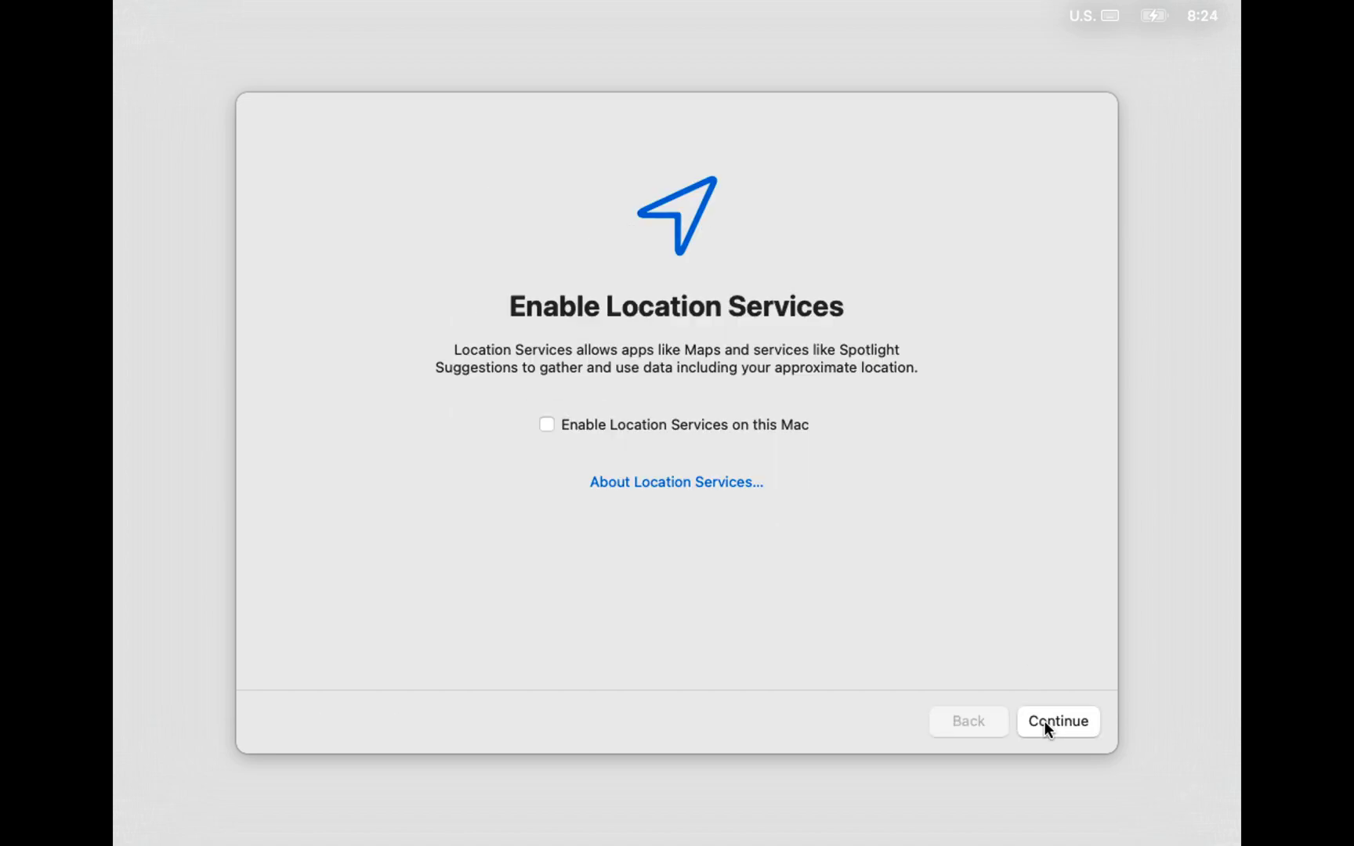
- Leave Location Services off and turn off Ask Siri
left_click(1047, 721)
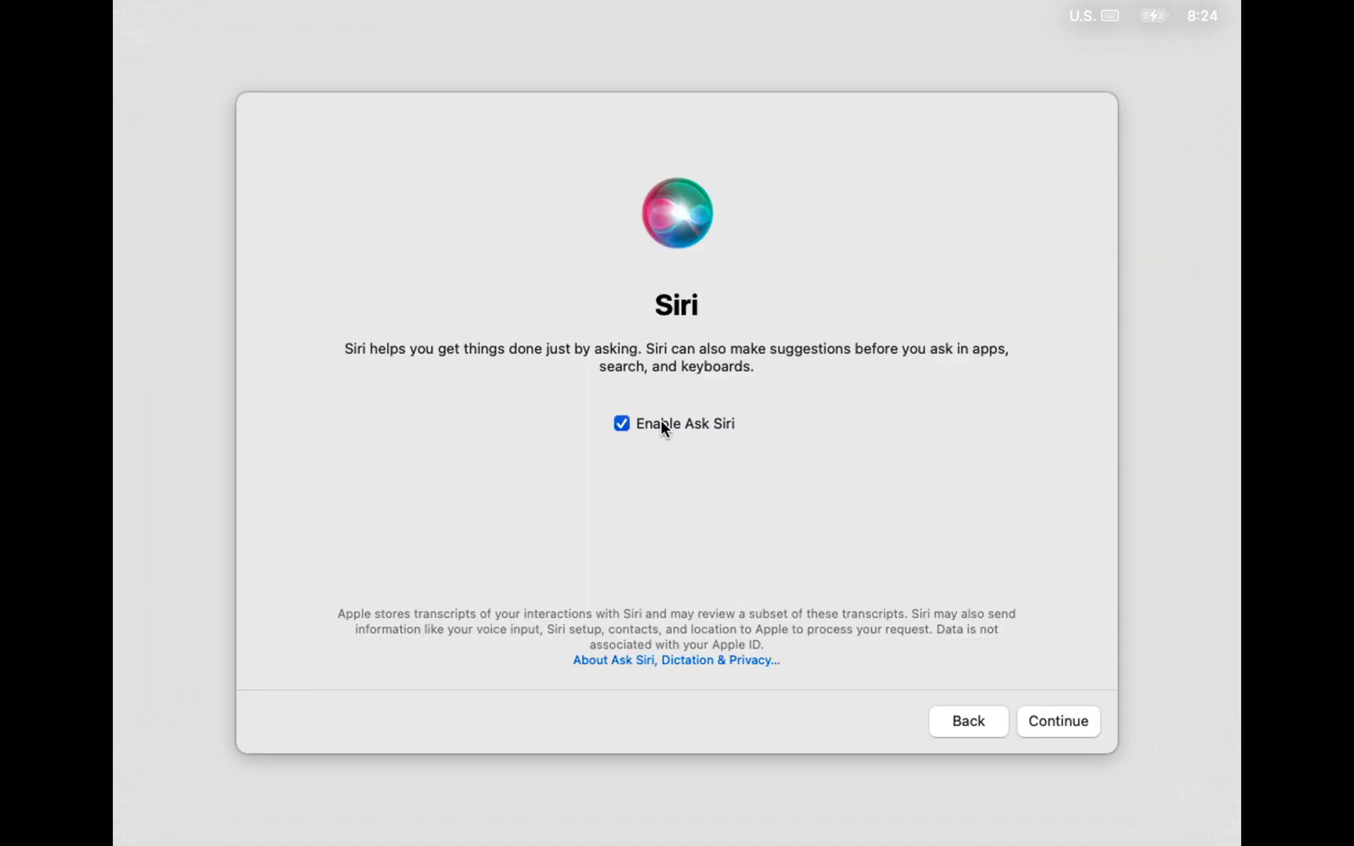
left_click(662, 423)
left_click(1054, 719)
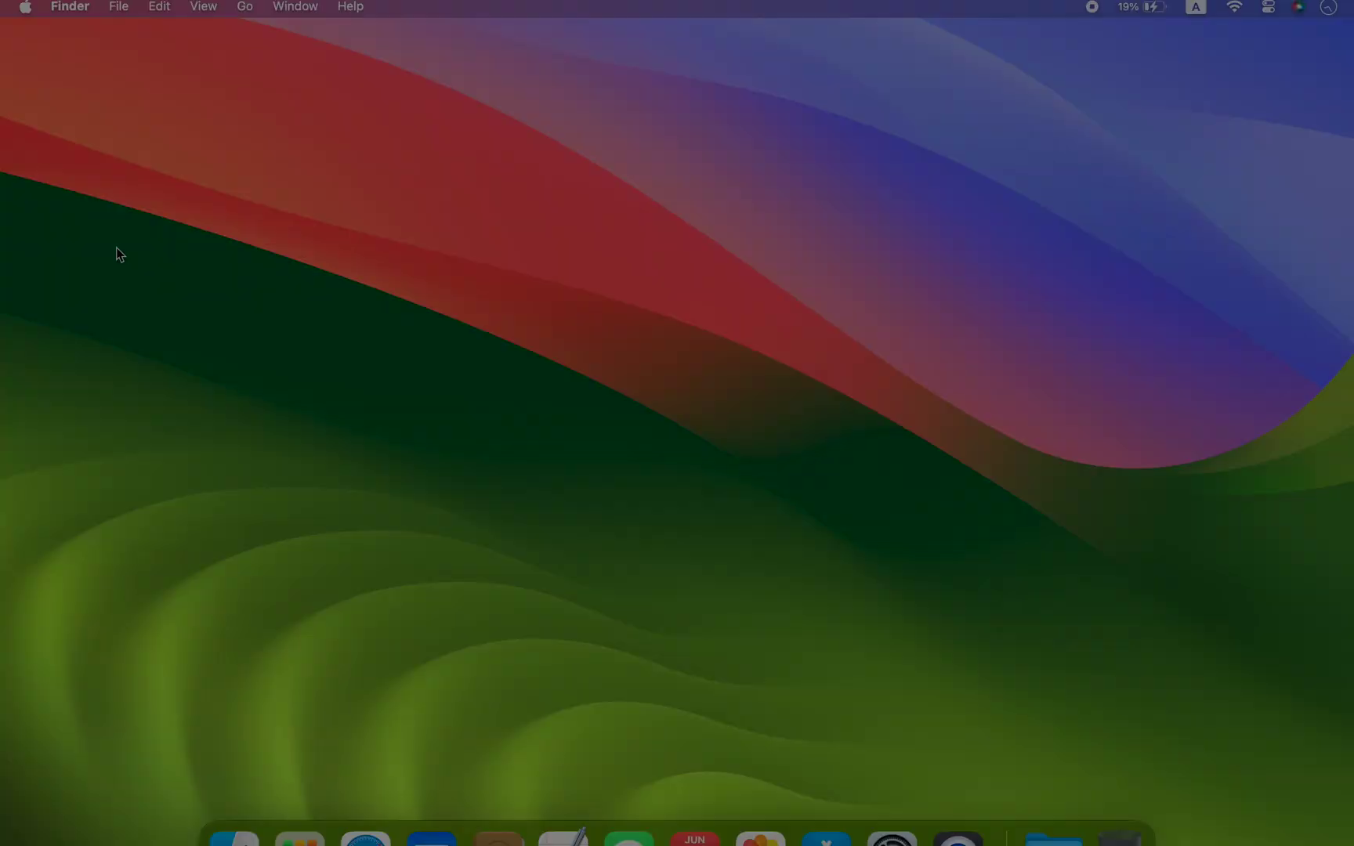